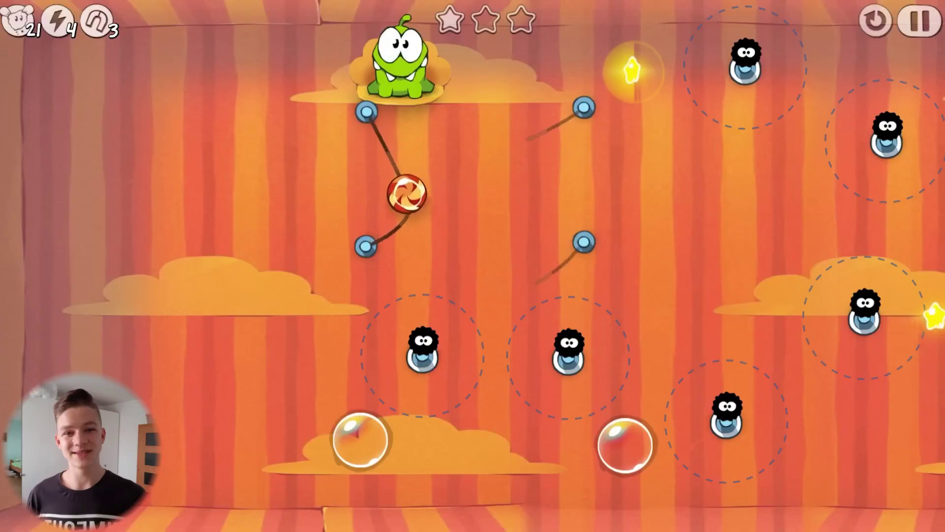
{"action": "left_click_drag", "start_coordinate": [379, 151], "coordinate": [409, 150]}
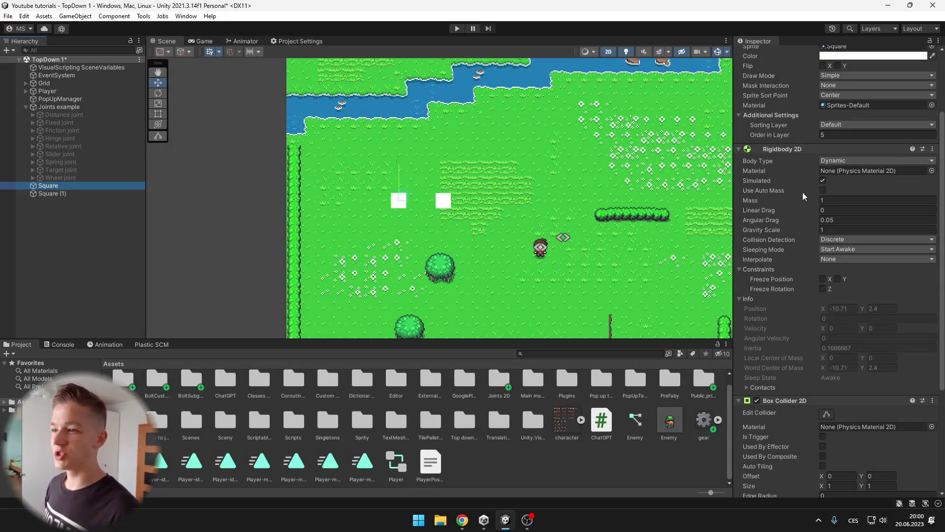
Review Square's physics components, then add a Distance Joint 2D component to Square (1).
{"action": "scroll", "coordinate": [823, 193], "scroll_direction": "down", "scroll_amount": 1}
{"action": "scroll", "coordinate": [862, 238], "scroll_direction": "down", "scroll_amount": 3}
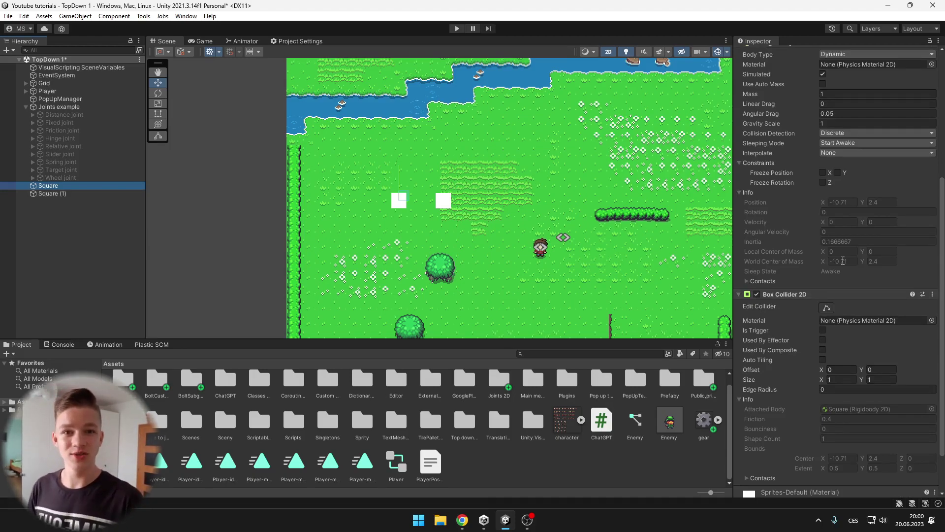
{"action": "left_click", "coordinate": [47, 194]}
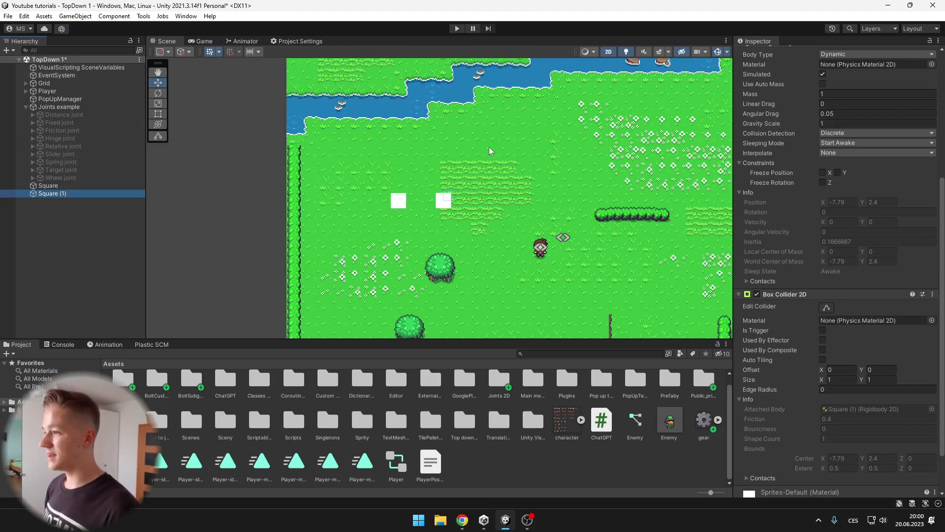
{"action": "scroll", "coordinate": [837, 394], "scroll_direction": "down", "scroll_amount": 2}
{"action": "left_click", "coordinate": [839, 489]}
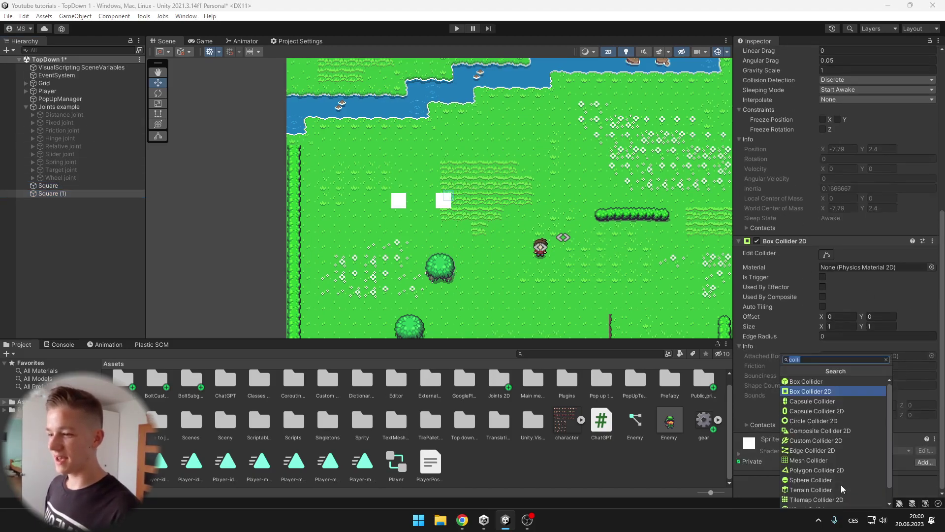
{"action": "type", "text": "joint 2d"}
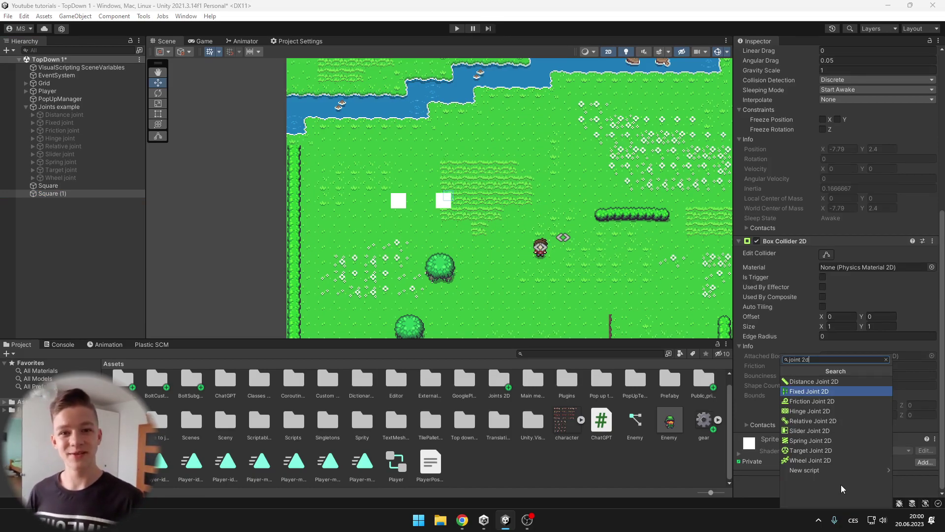
{"action": "left_click", "coordinate": [814, 381]}
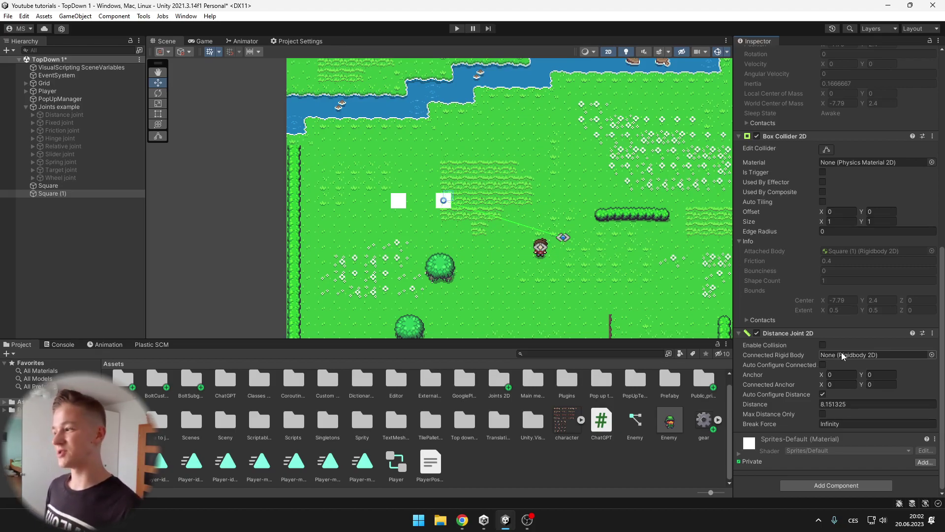
Assign Square as the connected rigid body of Square (1)'s distance joint and turn off Auto Configure Distance.
{"action": "left_click", "coordinate": [45, 187]}
{"action": "left_click_drag", "start_coordinate": [45, 190], "coordinate": [854, 357]}
{"action": "scroll", "coordinate": [484, 191], "scroll_direction": "up", "scroll_amount": 2}
{"action": "scroll", "coordinate": [483, 191], "scroll_direction": "up", "scroll_amount": 3}
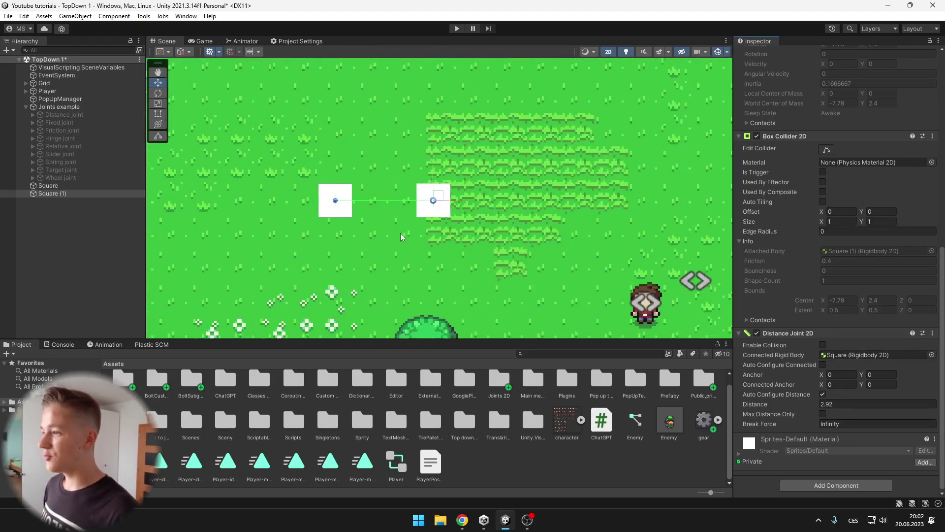
{"action": "scroll", "coordinate": [384, 219], "scroll_direction": "up", "scroll_amount": 1}
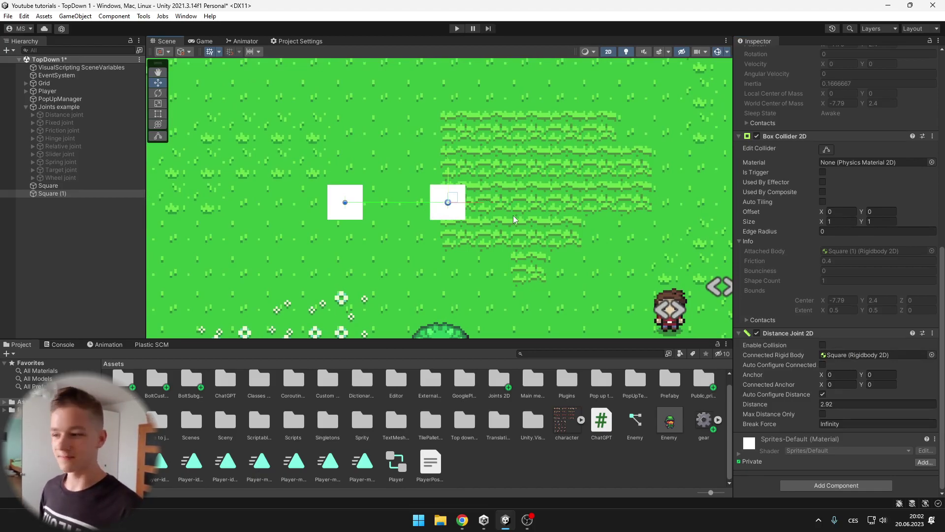
{"action": "scroll", "coordinate": [566, 246], "scroll_direction": "down", "scroll_amount": 2}
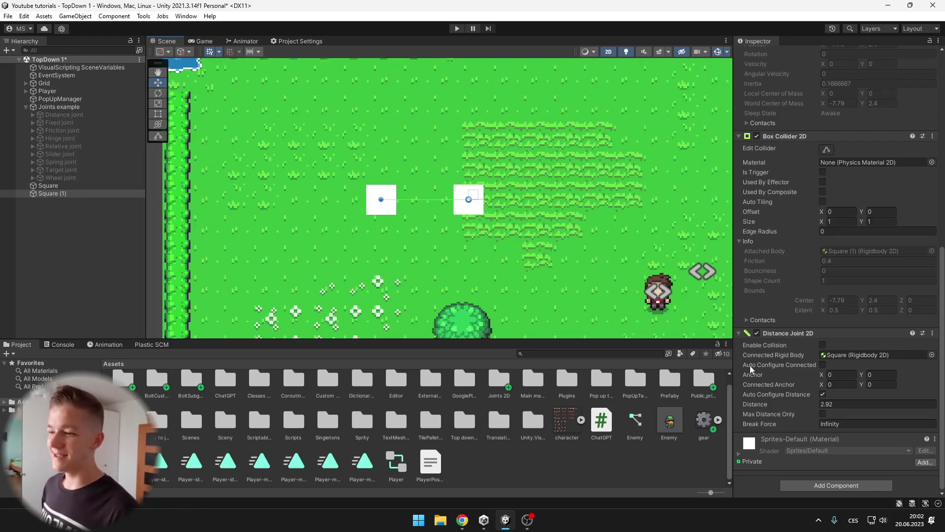
{"action": "left_click", "coordinate": [823, 394]}
{"action": "left_click_drag", "start_coordinate": [821, 384], "coordinate": [840, 390]}
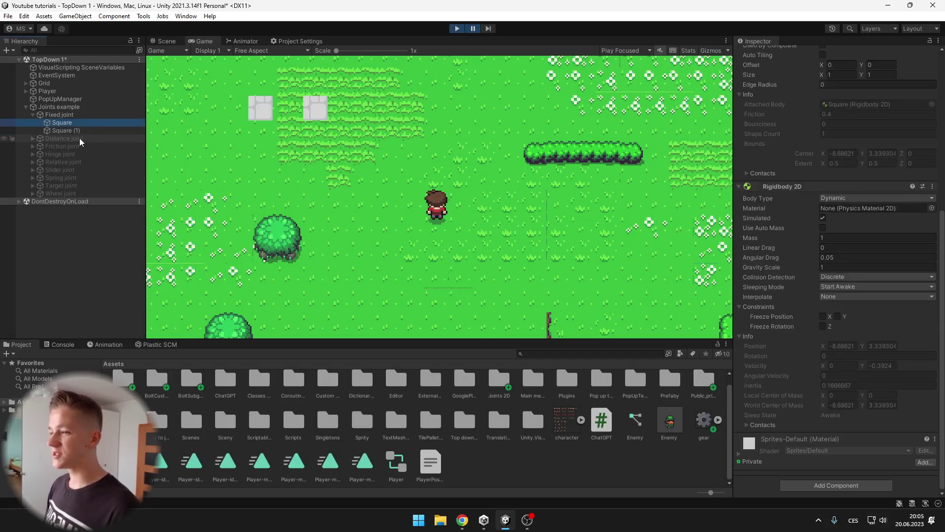
Select Square (1) under Fixed joint, resume the paused game and walk the character to the stone blocks.
{"action": "left_click", "coordinate": [78, 131]}
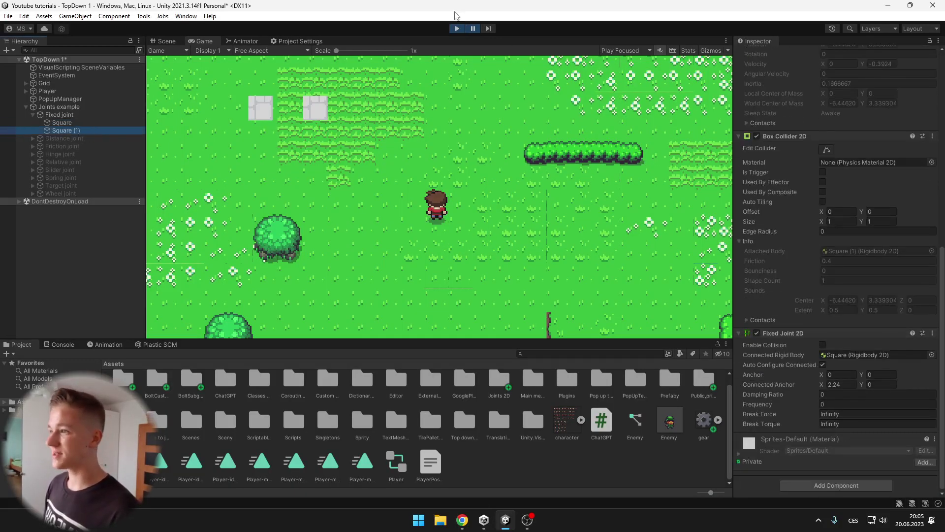
{"action": "left_click", "coordinate": [472, 28]}
{"action": "key", "text": "w"}
{"action": "key", "text": "s"}
{"action": "key", "text": "s"}
{"action": "key", "text": "d"}
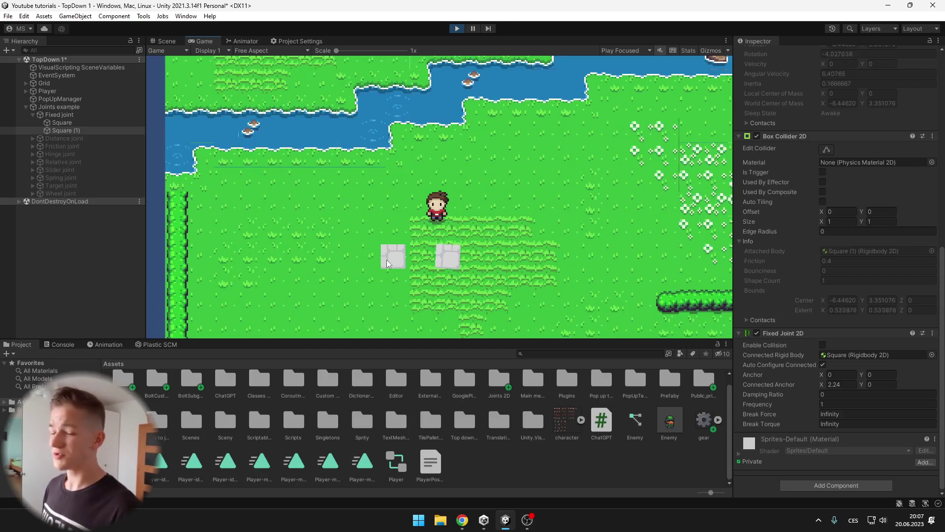
Inspect the Rigidbody 2D settings of Square and the Fixed Joint 2D settings of Square (1).
{"action": "left_click", "coordinate": [55, 121]}
{"action": "scroll", "coordinate": [825, 202], "scroll_direction": "up", "scroll_amount": 2}
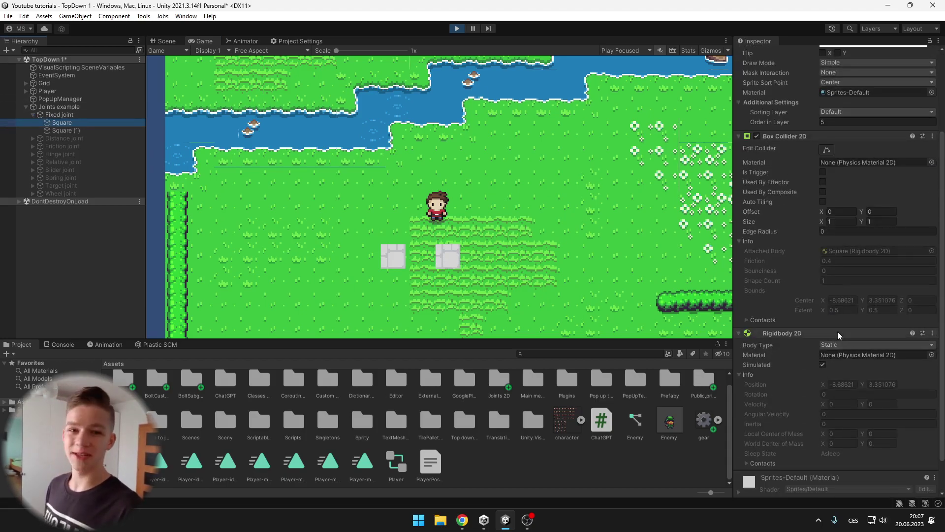
{"action": "left_click", "coordinate": [83, 130]}
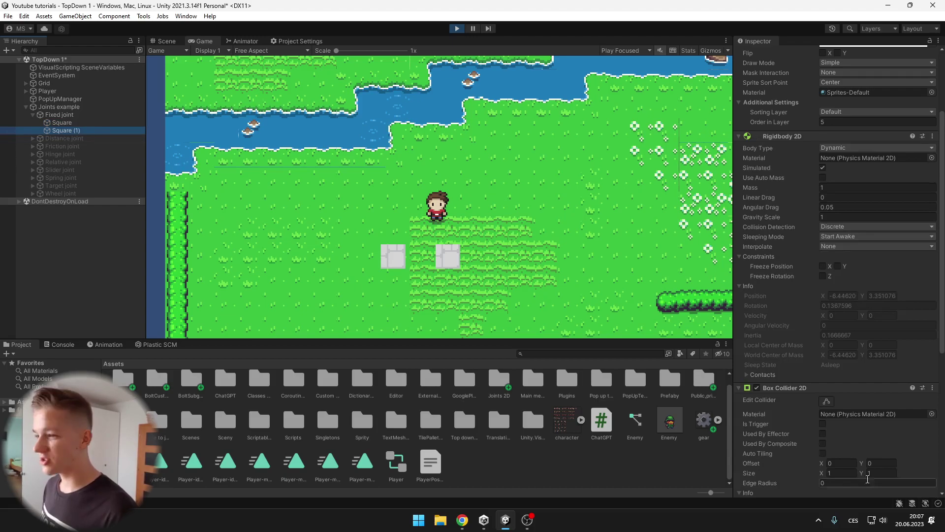
{"action": "scroll", "coordinate": [865, 419], "scroll_direction": "down", "scroll_amount": 2}
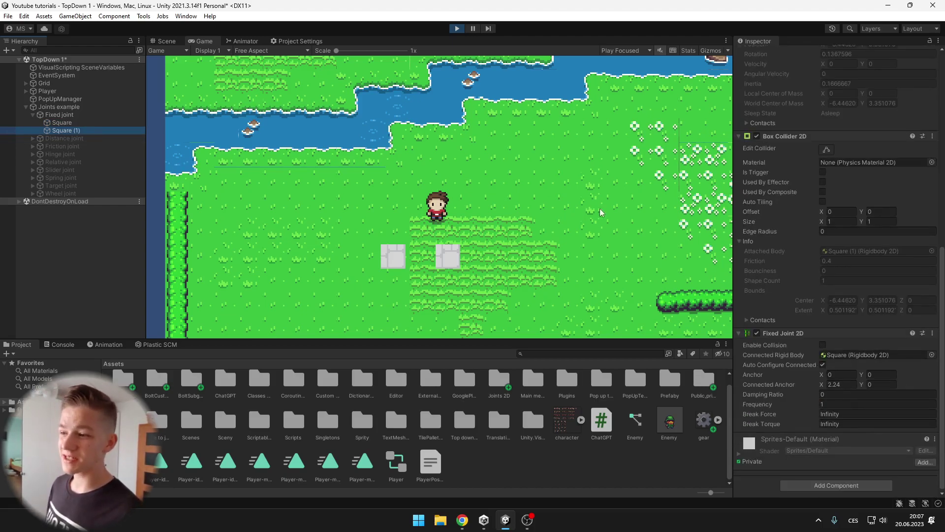
Push the jointed stone block with the character to test the fixed joint's behaviour.
{"action": "left_click", "coordinate": [553, 187]}
{"action": "key", "text": "d"}
{"action": "key", "text": "s"}
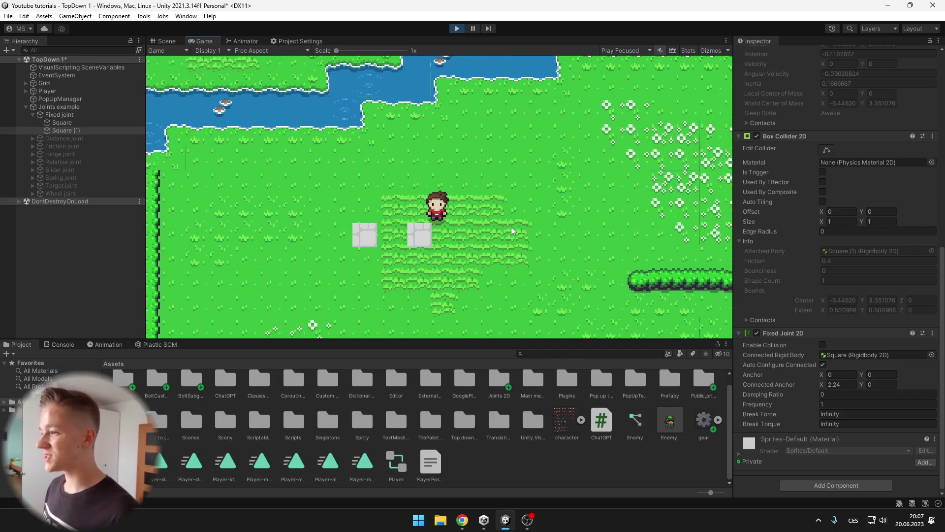
{"action": "key", "text": "a"}
{"action": "key", "text": "d"}
{"action": "key", "text": "a"}
{"action": "key", "text": "d"}
{"action": "key", "text": "s"}
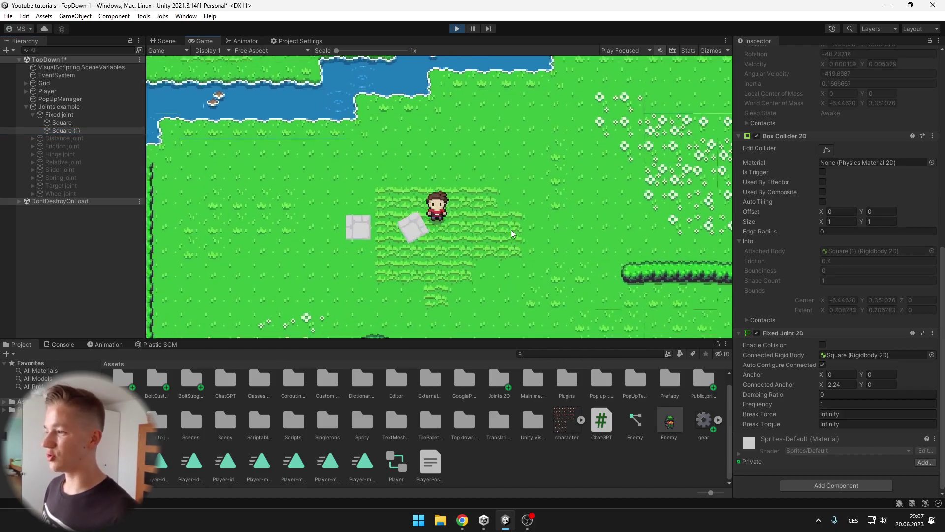
{"action": "key", "text": "w"}
{"action": "key", "text": "a"}
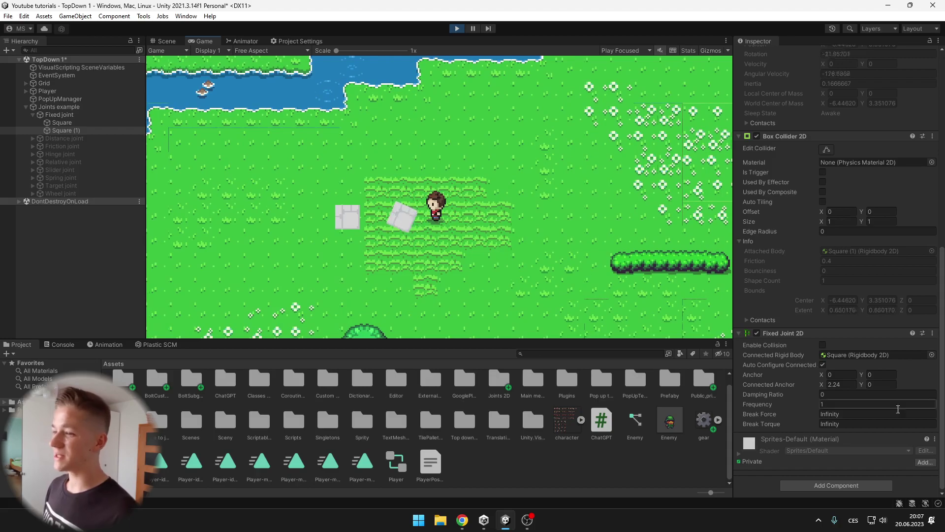
{"action": "key", "text": "w"}
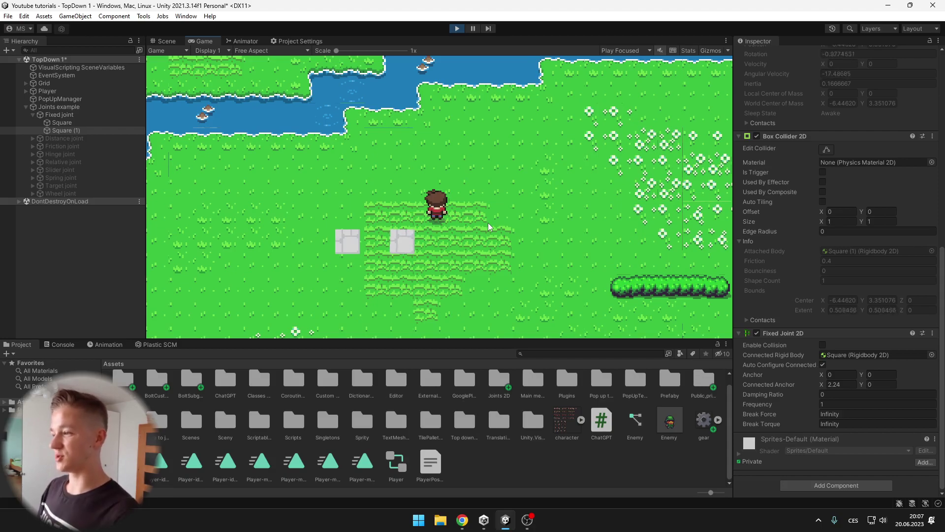
Set the Frequency of Square (1)'s fixed joint to 100 and return to the running game.
{"action": "left_click", "coordinate": [834, 407]}
{"action": "type", "text": "100"}
{"action": "left_click", "coordinate": [571, 270]}
Run the character into the jointed block from several sides to test the stiffer fixed joint.
{"action": "key", "text": "a"}
{"action": "key", "text": "d"}
{"action": "key", "text": "s"}
{"action": "key", "text": "w"}
{"action": "key", "text": "a"}
{"action": "key", "text": "s"}
{"action": "key", "text": "d"}
{"action": "key", "text": "a"}
{"action": "key", "text": "d"}
{"action": "key", "text": "s"}
{"action": "key", "text": "s"}
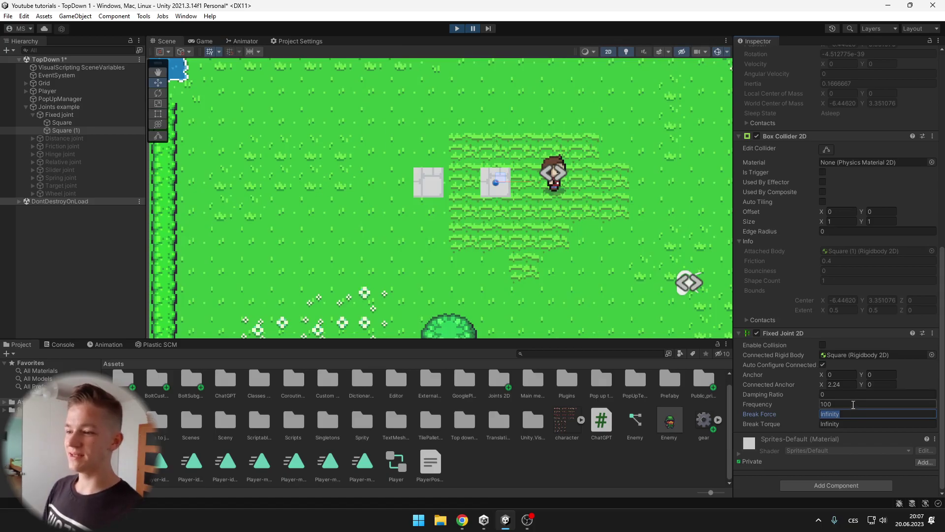
Set the fixed joint's Break Force to 20, resume the game and move the character to test it.
{"action": "type", "text": "20"}
{"action": "left_click", "coordinate": [473, 28]}
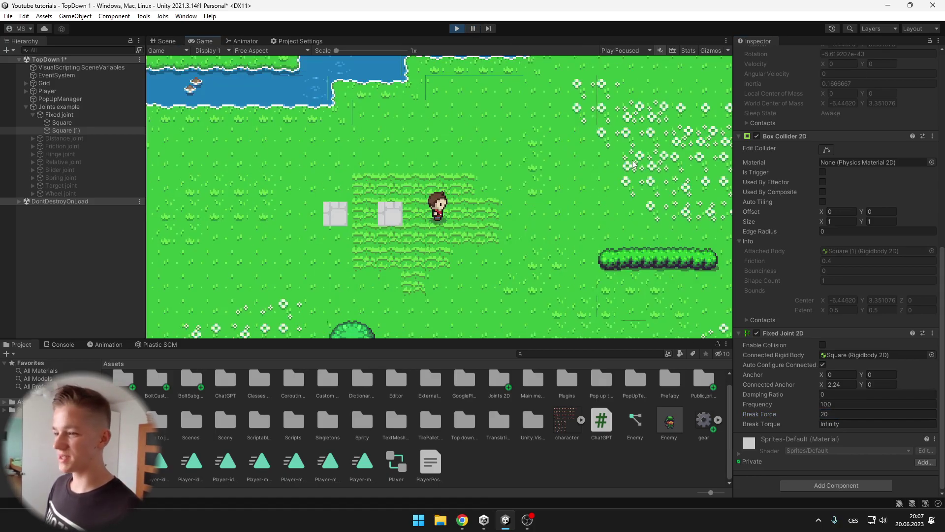
{"action": "key", "text": "w"}
{"action": "key", "text": "s"}
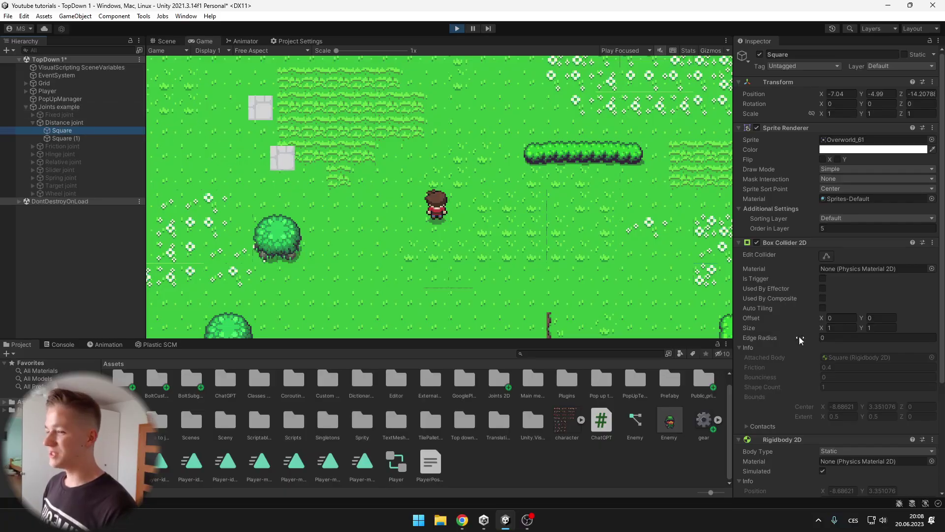
Walk the character into the swinging block of the Distance joint example to test how it moves around the other block.
{"action": "scroll", "coordinate": [821, 381], "scroll_direction": "down", "scroll_amount": 3}
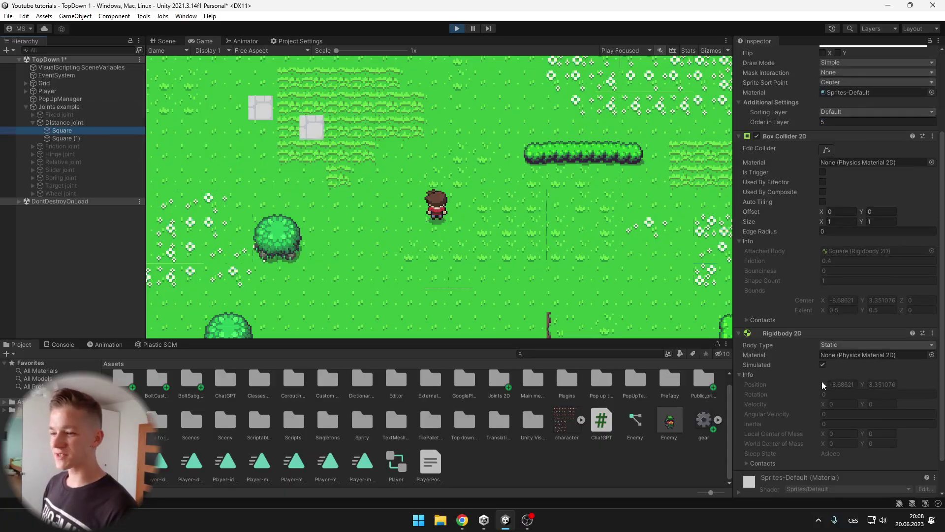
{"action": "left_click", "coordinate": [458, 180]}
{"action": "key", "text": "a"}
{"action": "key", "text": "w"}
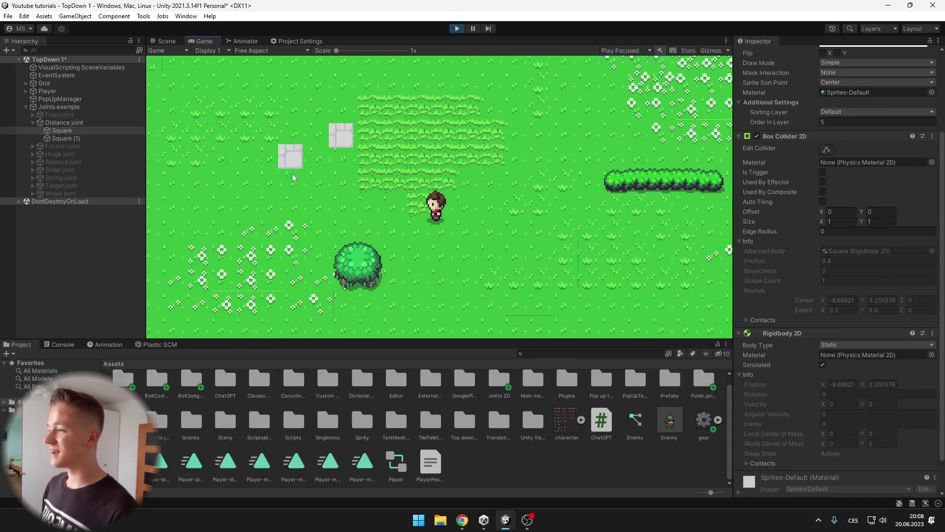
{"action": "key", "text": "s"}
{"action": "key", "text": "a"}
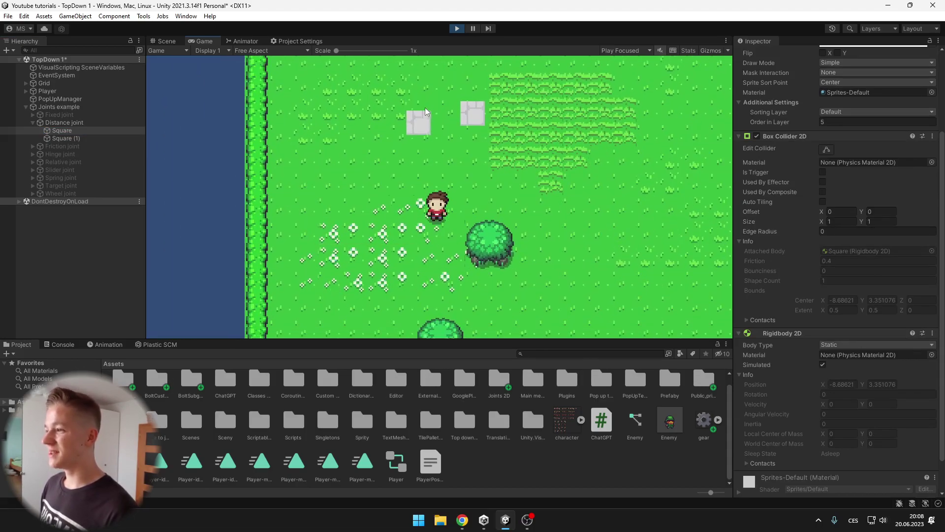
{"action": "key", "text": "w"}
{"action": "key", "text": "a"}
{"action": "key", "text": "s"}
{"action": "key", "text": "w"}
{"action": "key", "text": "d"}
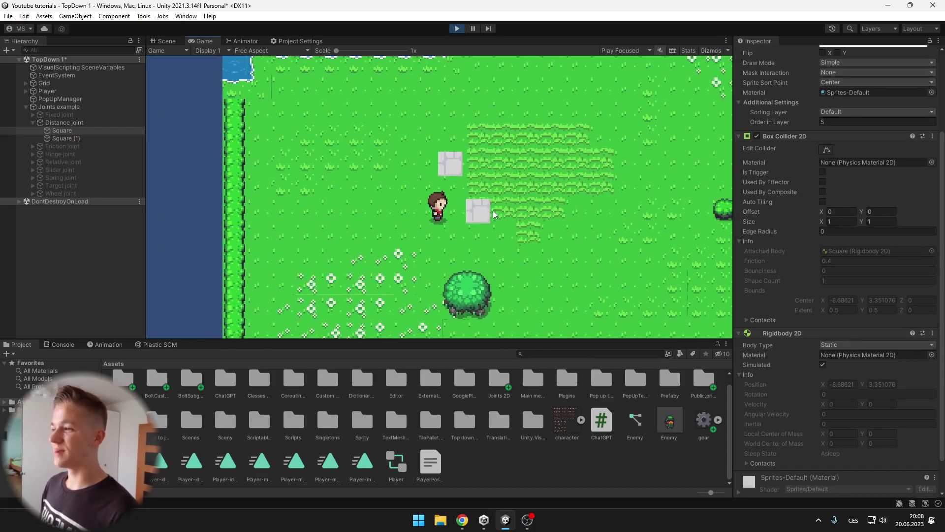
{"action": "key", "text": "a"}
On Square (1)'s distance joint, turn off Auto Configure Distance, set Distance to 3 and enable Max Distance Only.
{"action": "left_click", "coordinate": [89, 137]}
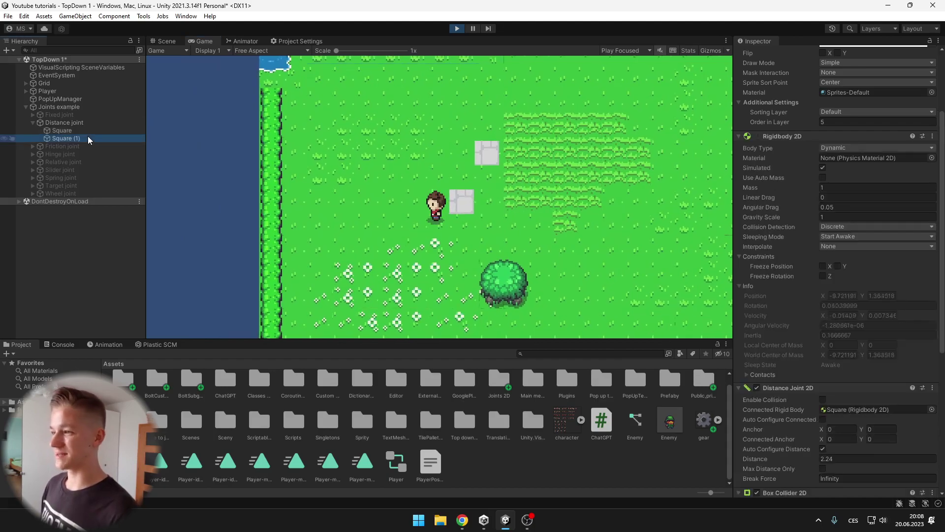
{"action": "scroll", "coordinate": [788, 240], "scroll_direction": "down", "scroll_amount": 5}
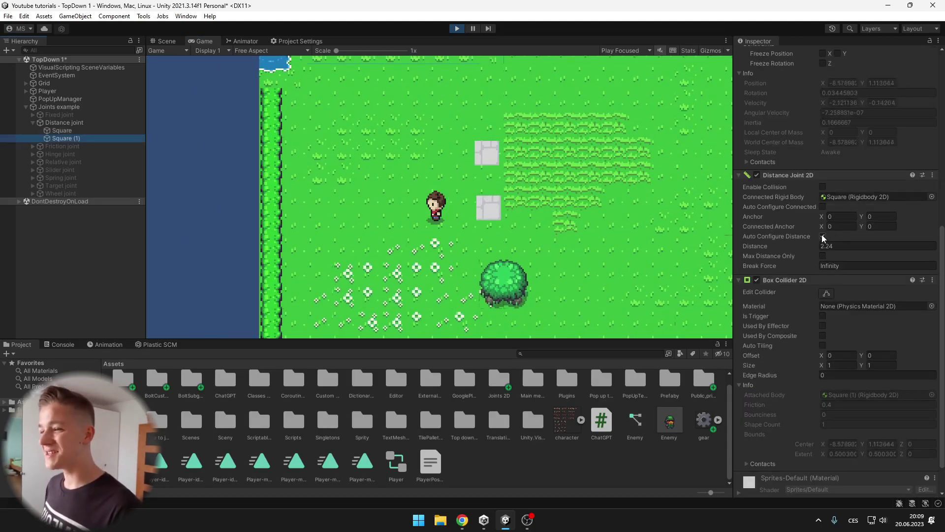
{"action": "left_click", "coordinate": [842, 247]}
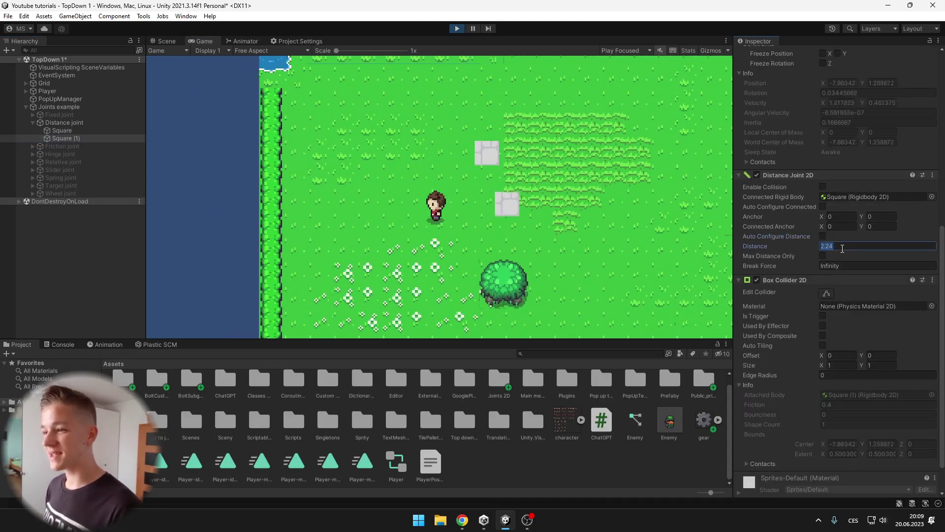
{"action": "type", "text": "3"}
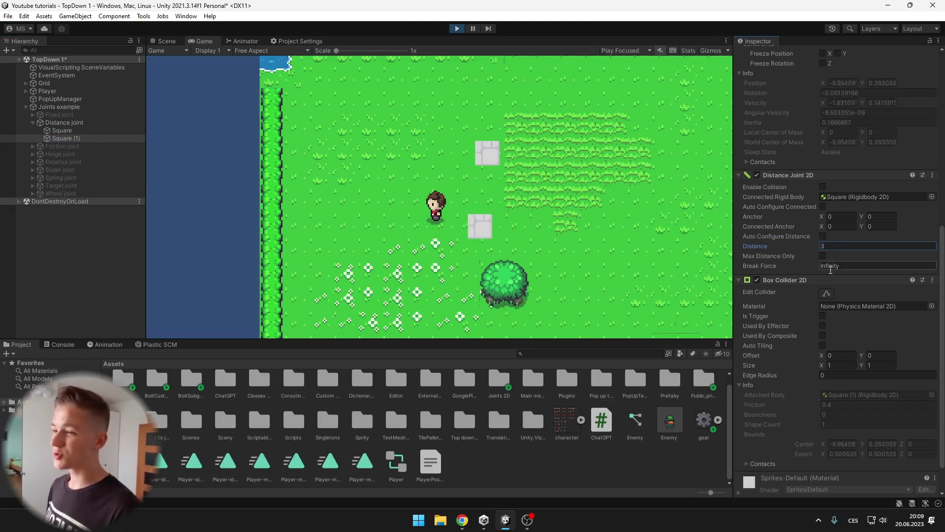
{"action": "left_click", "coordinate": [822, 255]}
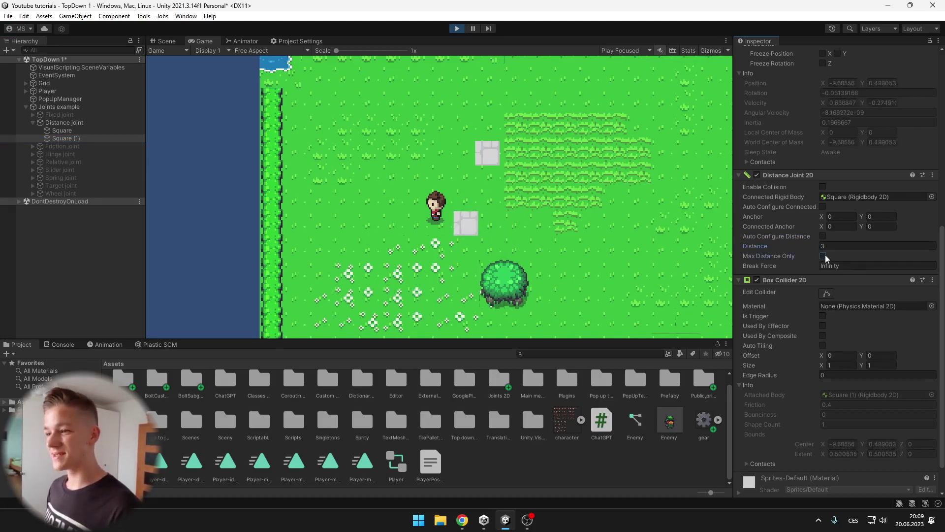
Push the swinging block towards its anchor block with the character to test the maximum-distance limit.
{"action": "left_click", "coordinate": [196, 38]}
{"action": "key", "text": "s"}
{"action": "key", "text": "d"}
{"action": "key", "text": "w"}
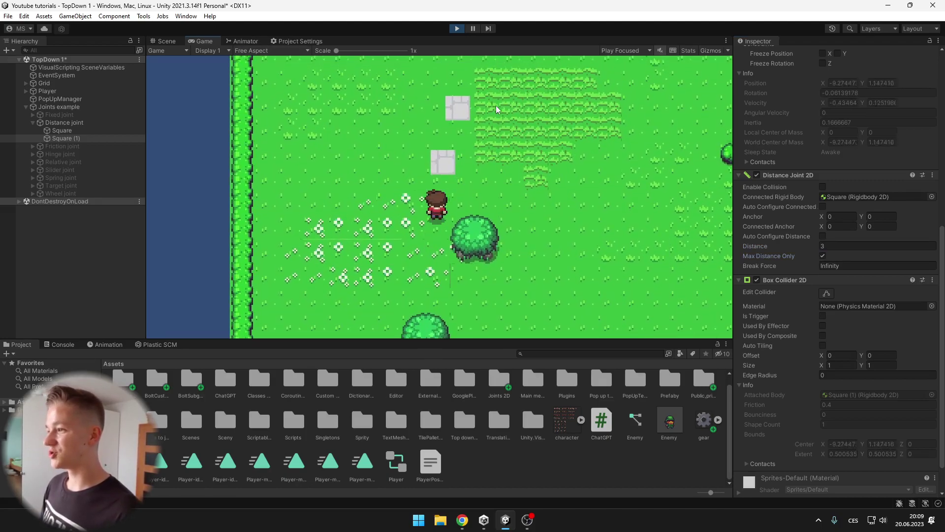
{"action": "key", "text": "w"}
{"action": "key", "text": "s"}
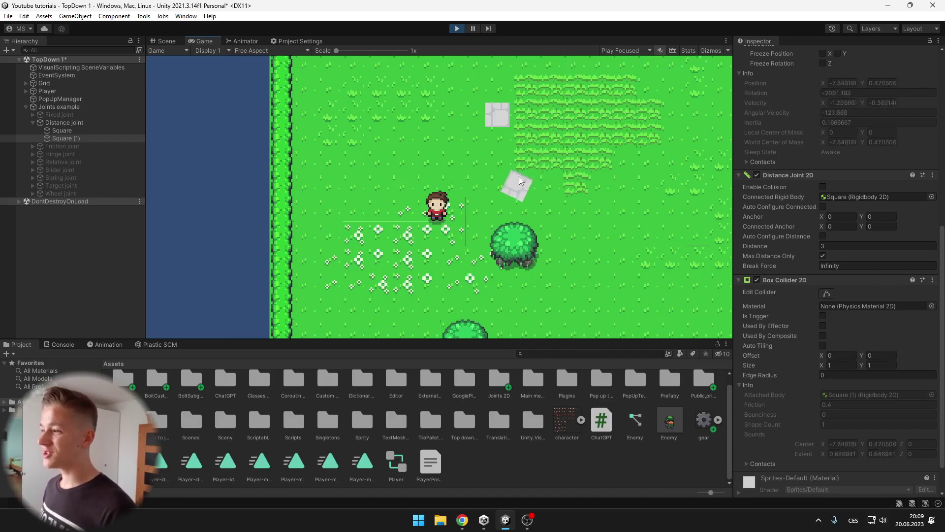
Freeze Square (1)'s Z rotation in its Rigidbody 2D and push it again with the character.
{"action": "left_click", "coordinate": [57, 136]}
{"action": "scroll", "coordinate": [807, 325], "scroll_direction": "up", "scroll_amount": 5}
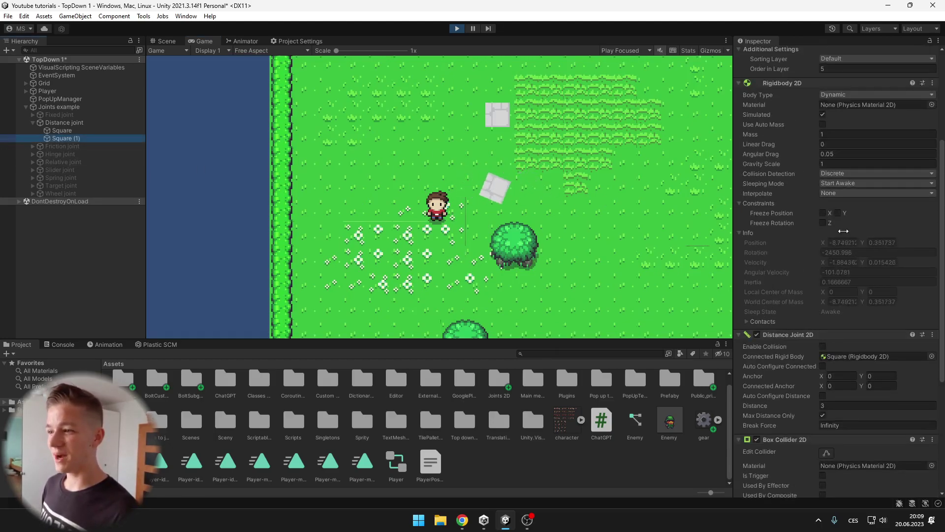
{"action": "left_click", "coordinate": [822, 223]}
{"action": "key", "text": "d"}
{"action": "key", "text": "w"}
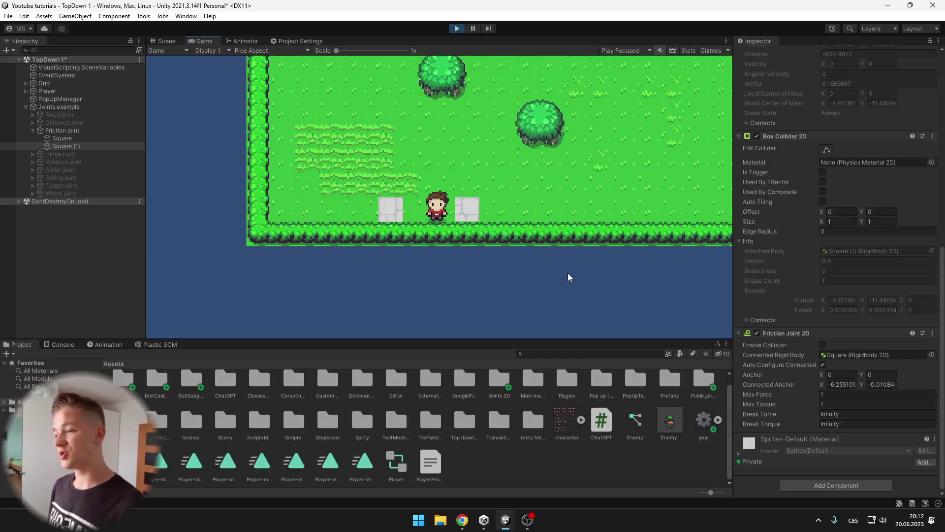
Try a Max Force of 100 on Square (1)'s friction joint and push the block with the character.
{"action": "key", "text": "d"}
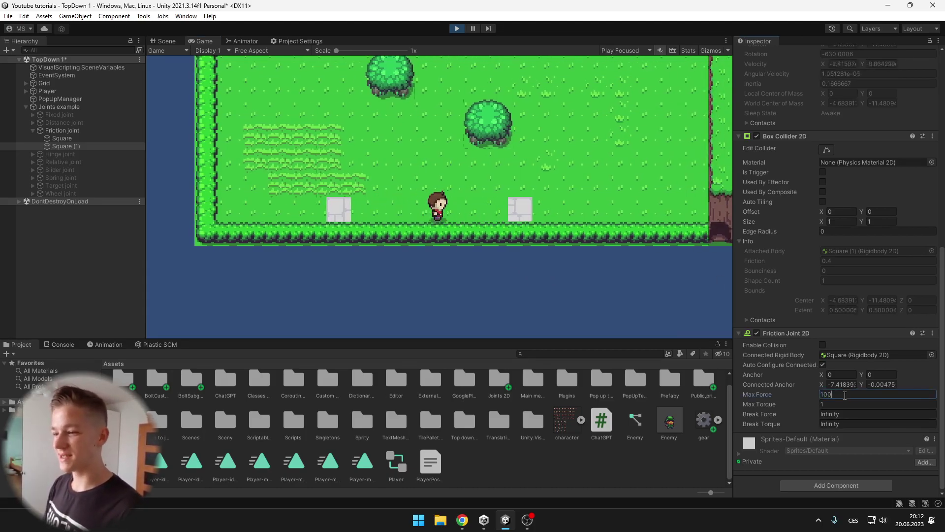
{"action": "left_click", "coordinate": [492, 197]}
{"action": "key", "text": "d"}
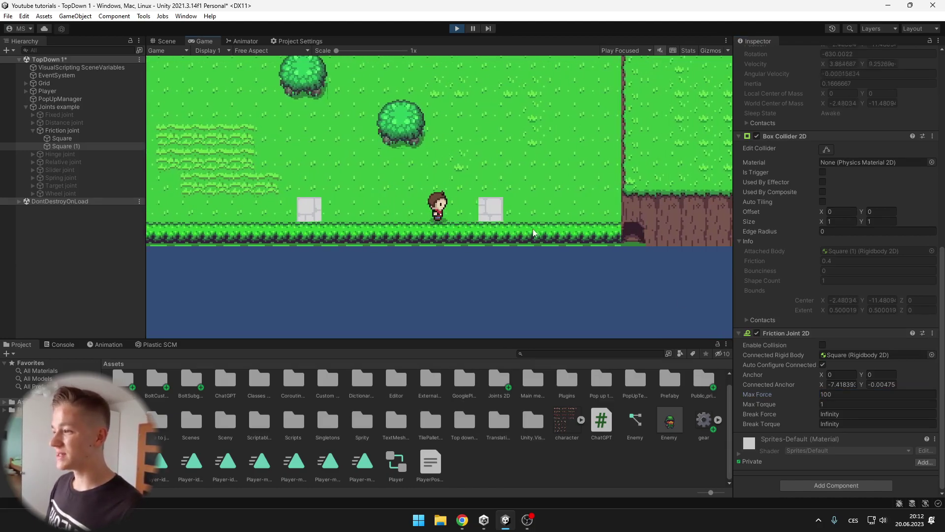
{"action": "key", "text": "a"}
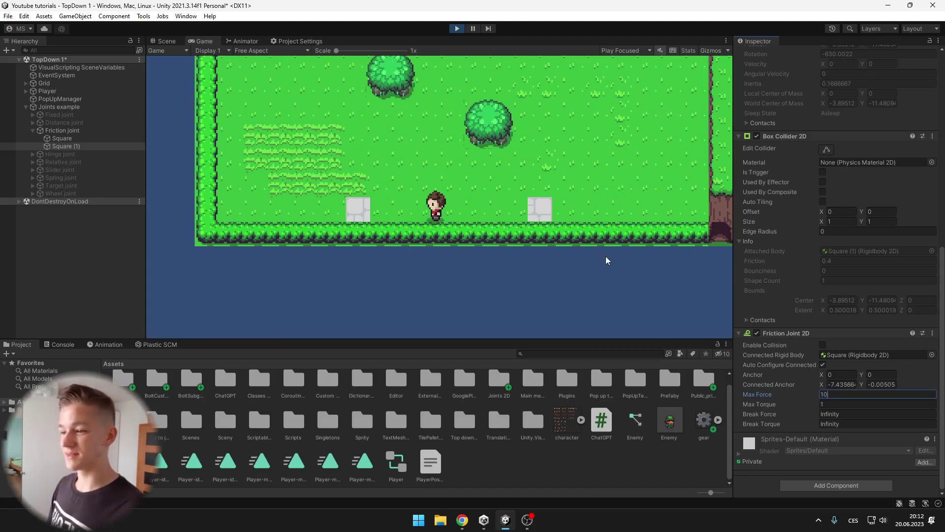
Set Max Force to 5 on Square (1)'s friction joint and push the block along the hedge with the character.
{"action": "type", "text": "5"}
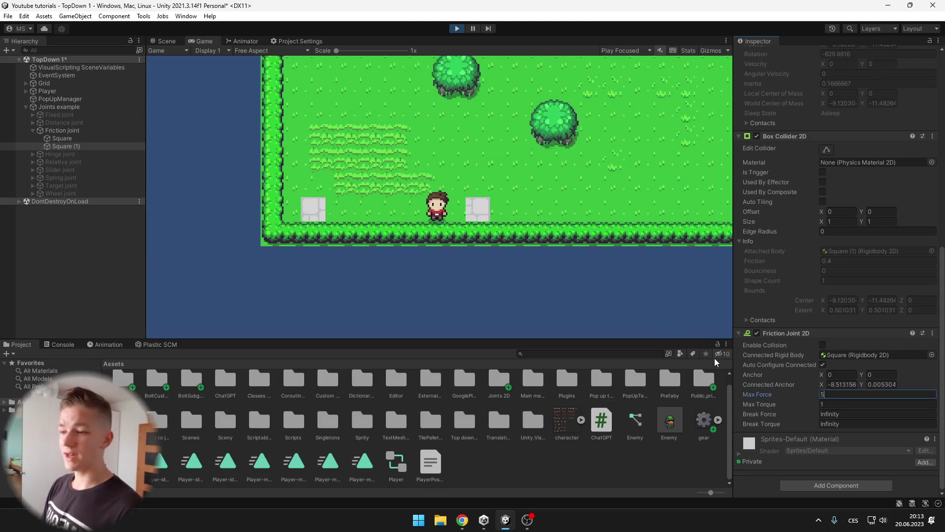
{"action": "left_click", "coordinate": [483, 187]}
{"action": "key", "text": "d"}
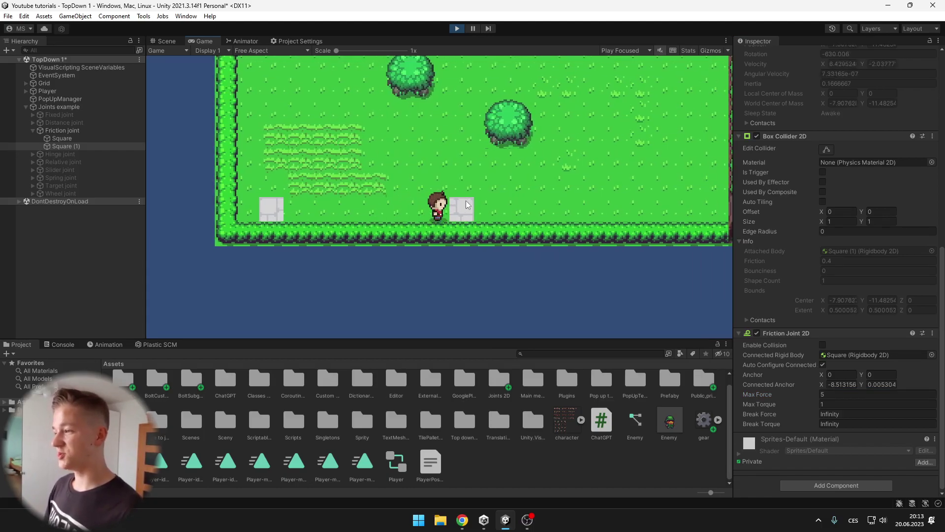
{"action": "key", "text": "d"}
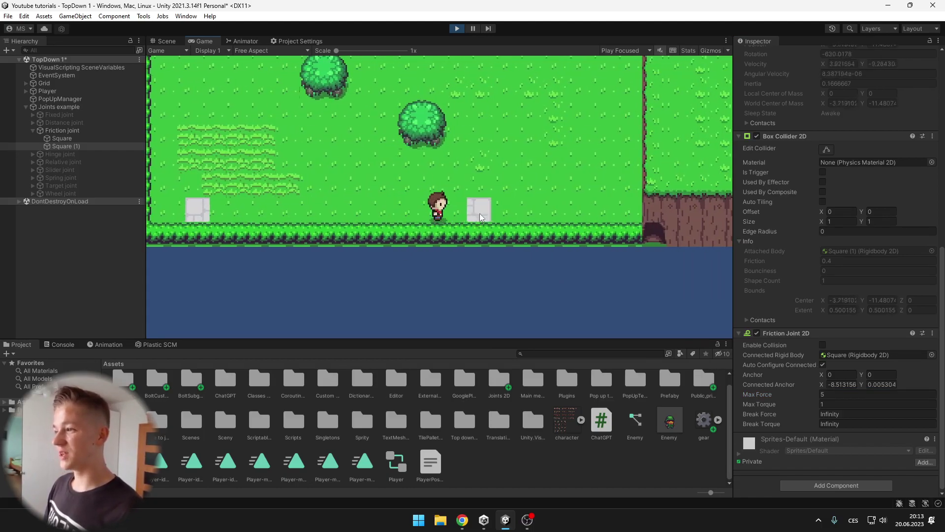
{"action": "key", "text": "d"}
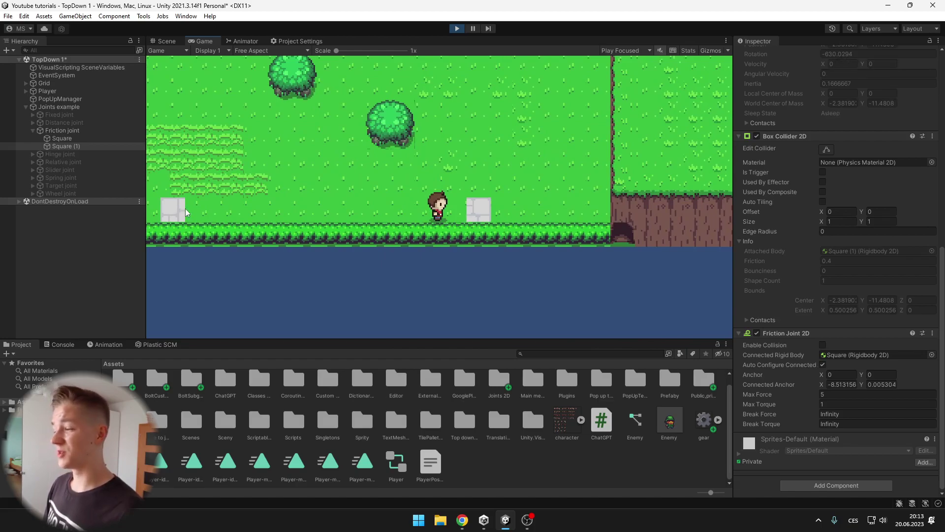
{"action": "key", "text": "a"}
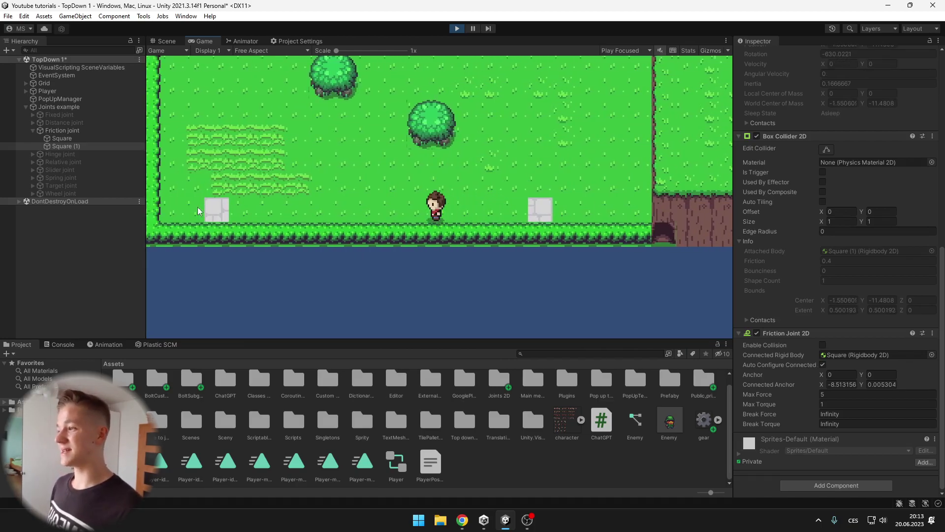
Set Max Torque to 5 on the friction joint and push Square (1) off-centre with the character to test its rotation.
{"action": "left_click", "coordinate": [836, 404]}
{"action": "type", "text": "5"}
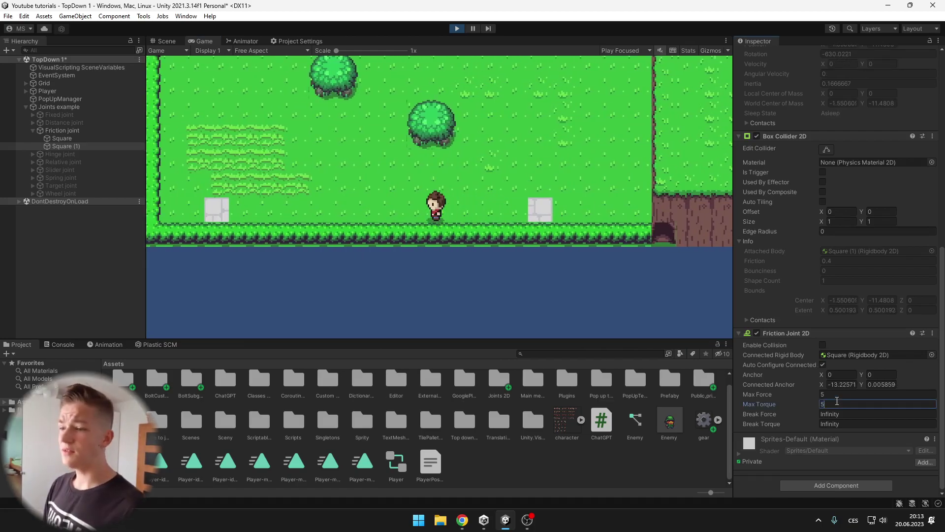
{"action": "left_click", "coordinate": [572, 195]}
{"action": "key", "text": "w"}
{"action": "key", "text": "d"}
{"action": "key", "text": "s"}
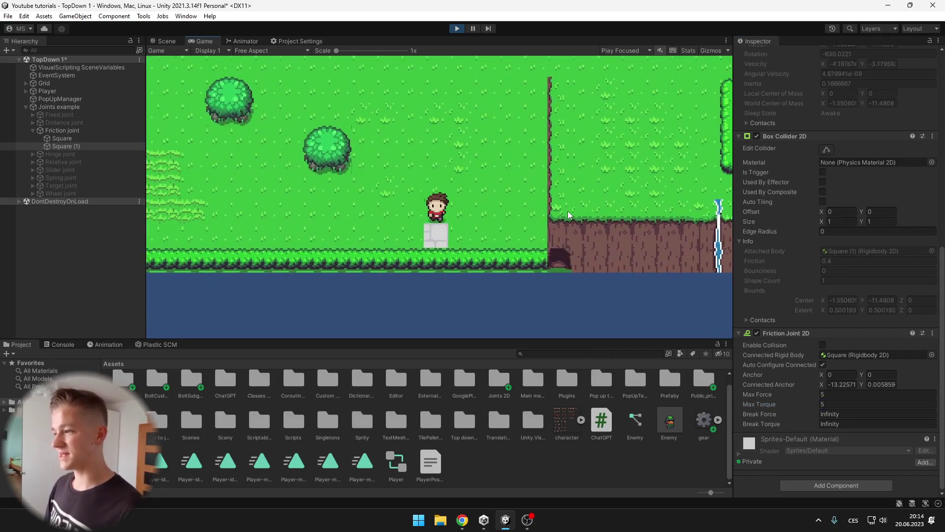
{"action": "key", "text": "a"}
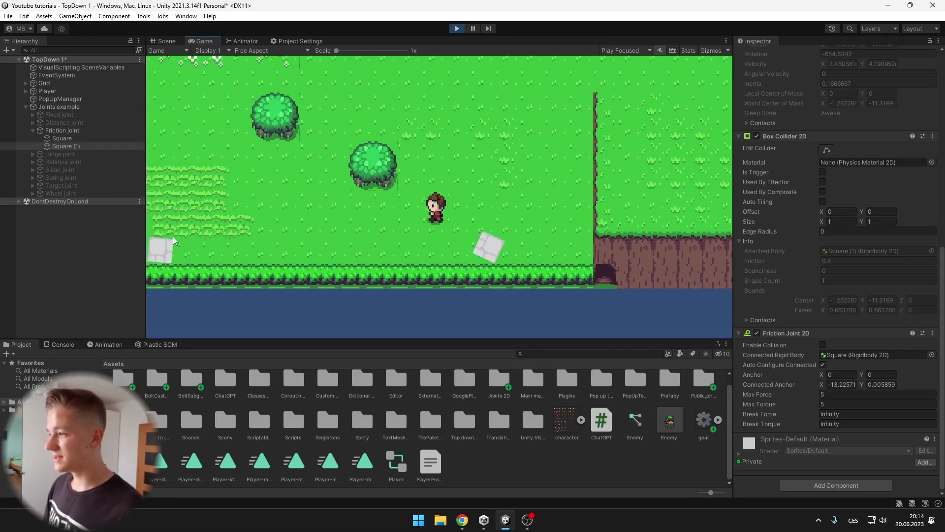
{"action": "key", "text": "a"}
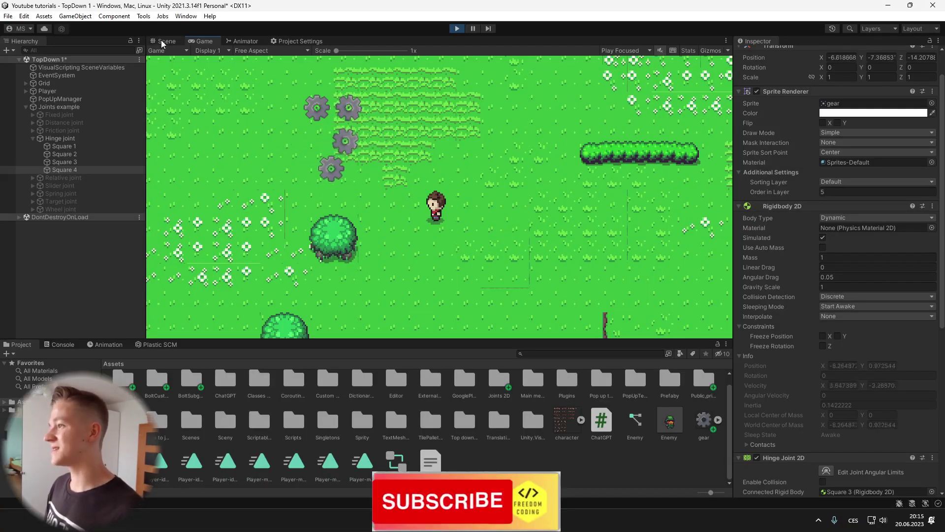
Examine the Rigidbody 2D and Hinge Joint 2D settings of the gears Square 1 to Square 4 in the Scene view.
{"action": "left_click", "coordinate": [163, 41]}
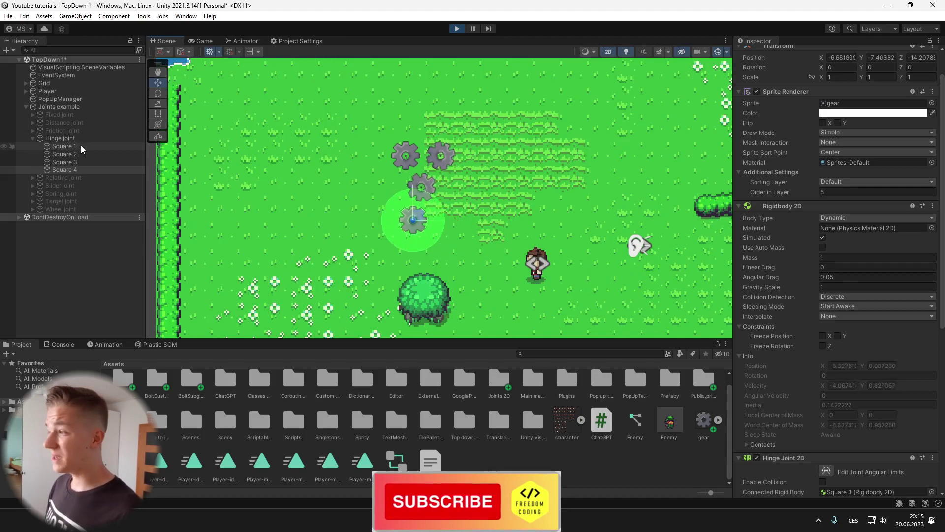
{"action": "left_click", "coordinate": [63, 146]}
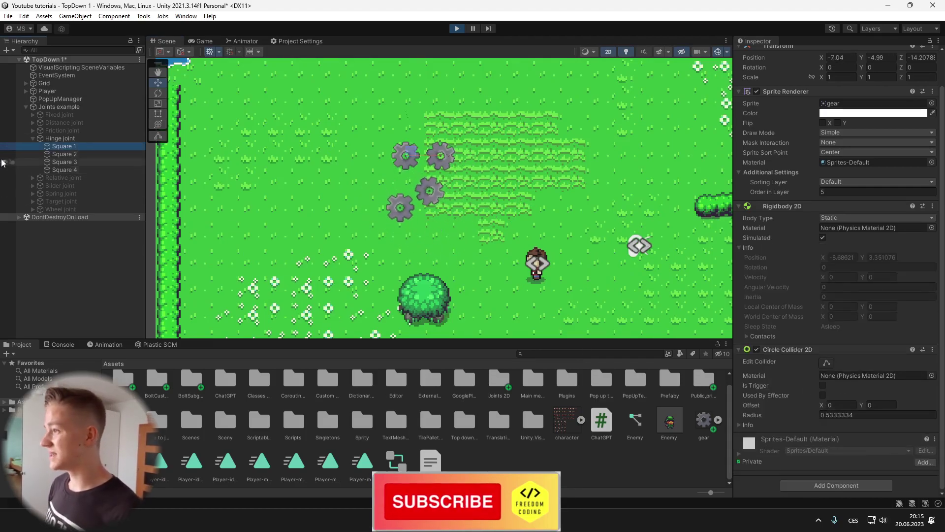
{"action": "left_click", "coordinate": [63, 154]}
{"action": "scroll", "coordinate": [798, 397], "scroll_direction": "down", "scroll_amount": 5}
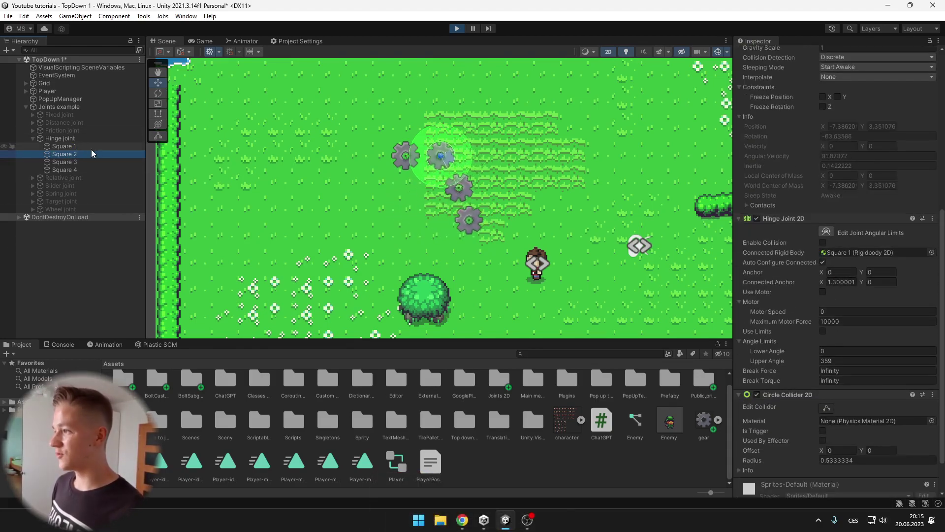
{"action": "left_click", "coordinate": [63, 162]}
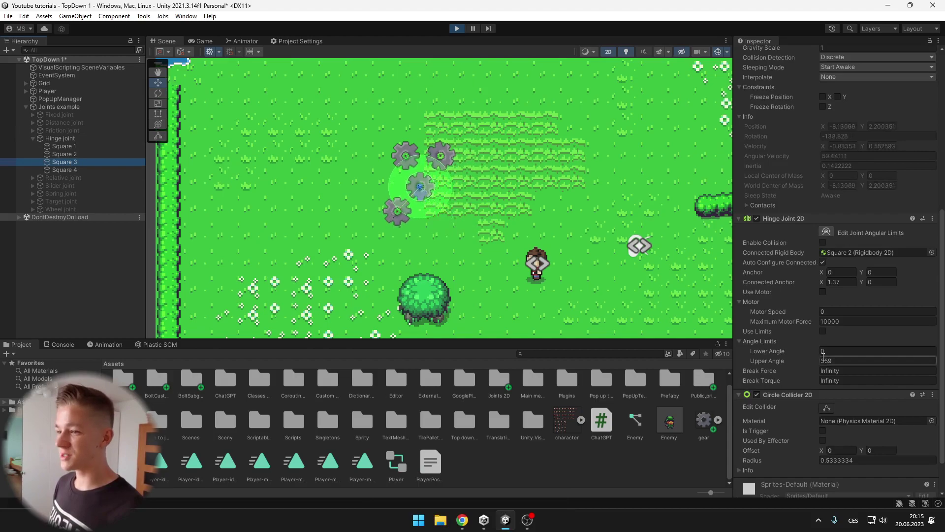
{"action": "scroll", "coordinate": [824, 370], "scroll_direction": "down", "scroll_amount": 3}
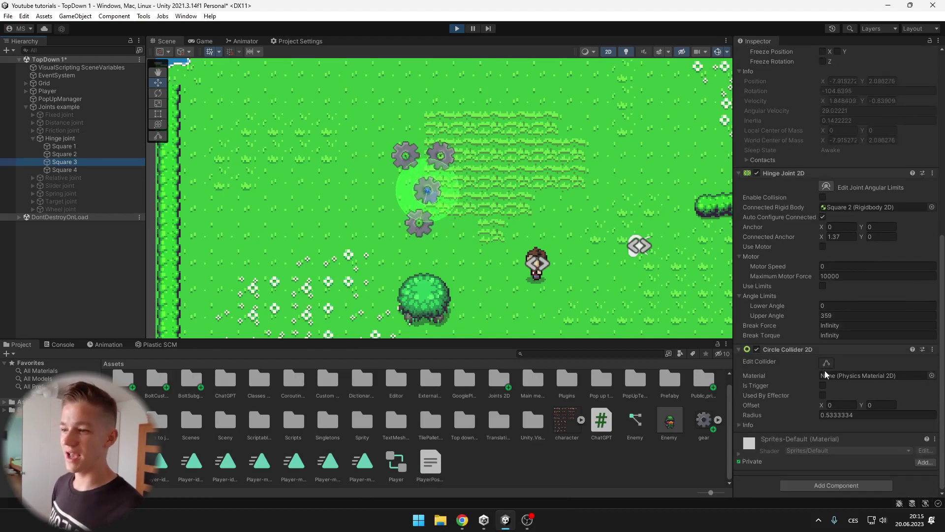
{"action": "left_click", "coordinate": [83, 168]}
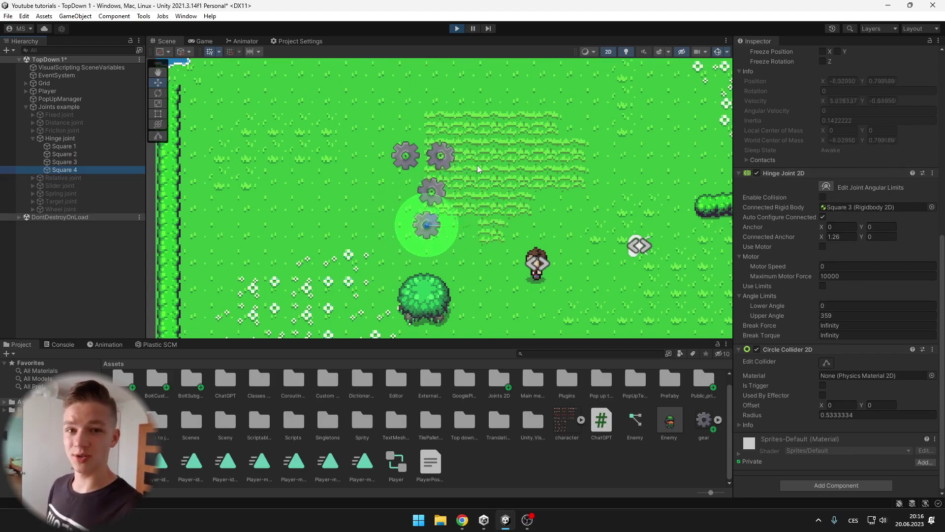
Walk the character around and into the hinged gear chain to test how the gears swing.
{"action": "key", "text": "ctrl+2"}
{"action": "key", "text": "a"}
{"action": "key", "text": "s"}
{"action": "key", "text": "w"}
{"action": "key", "text": "d"}
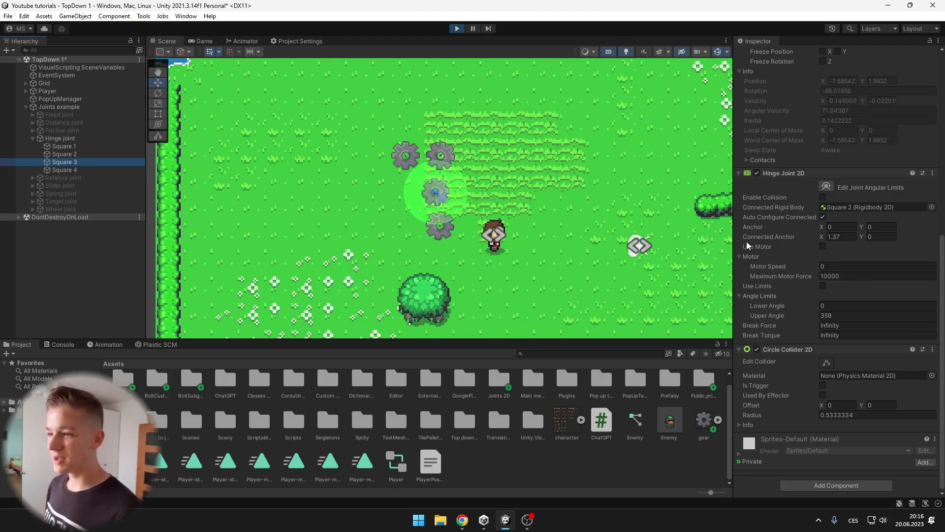
Enable Use Motor on Square 3's hinge joint and set Motor Speed to 100.
{"action": "left_click", "coordinate": [822, 246]}
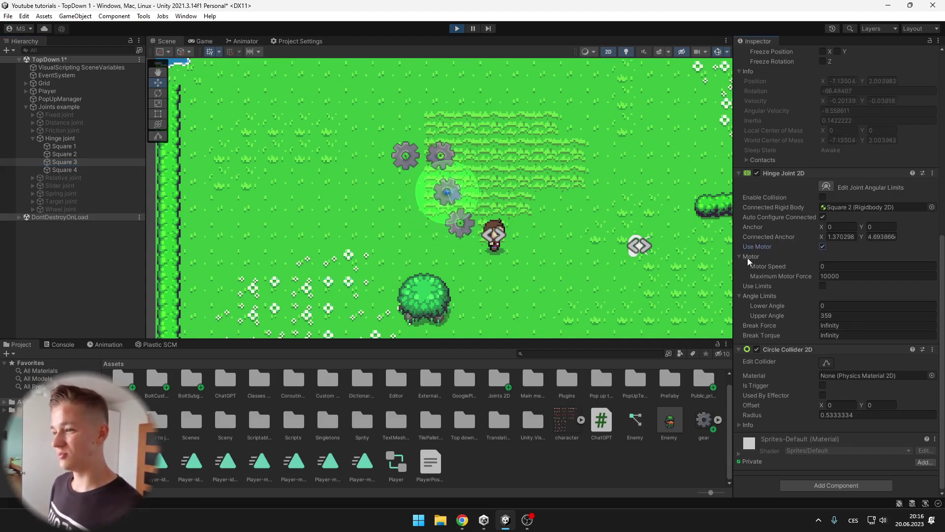
{"action": "left_click", "coordinate": [841, 266]}
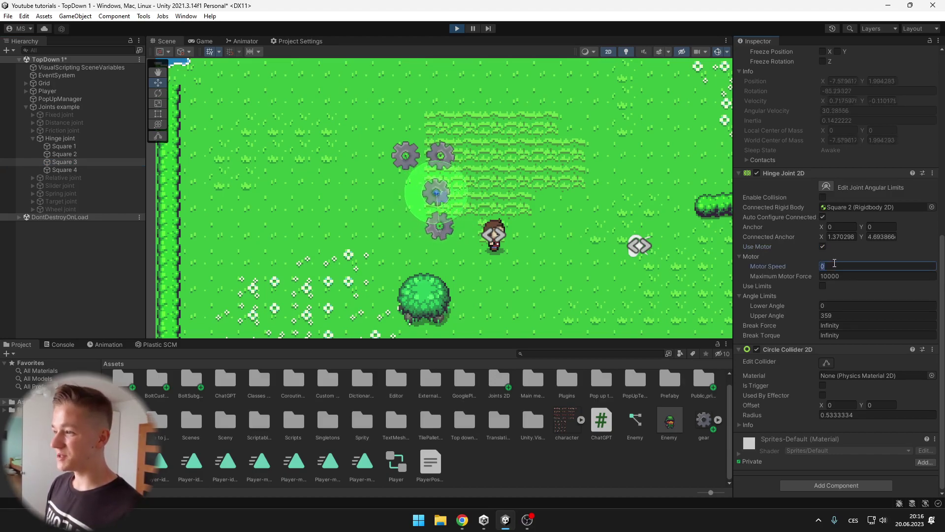
{"action": "type", "text": "100"}
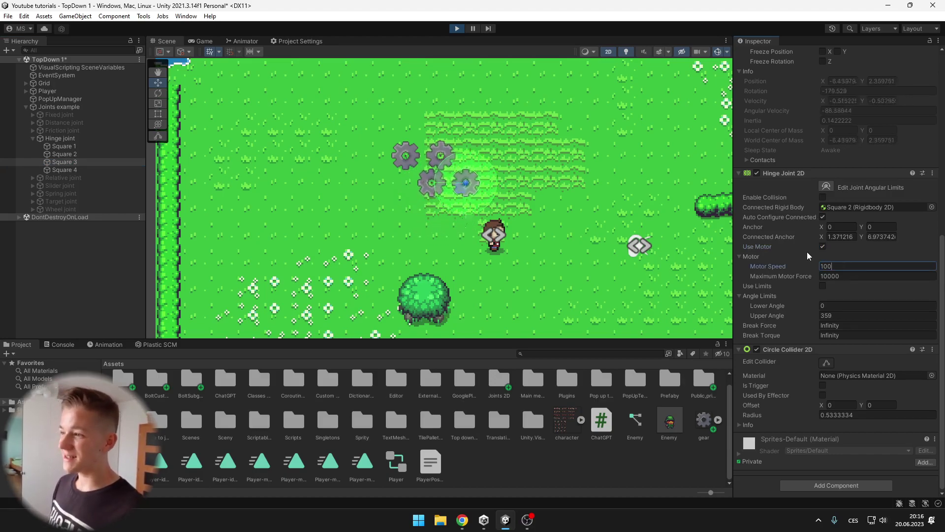
Reverse the motor on Square 3's hinge joint by setting Motor Speed to -100.
{"action": "key", "text": "BackSpace"}
{"action": "key", "text": "BackSpace"}
{"action": "key", "text": "BackSpace"}
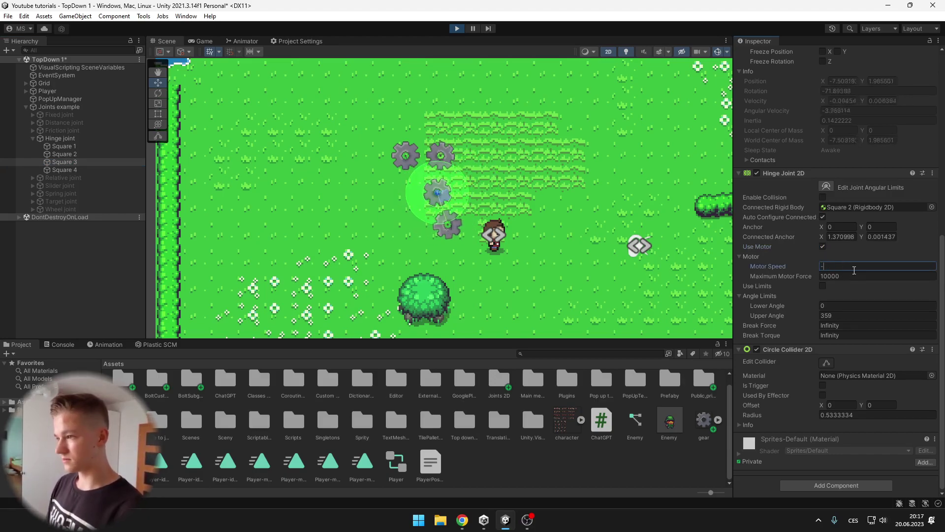
{"action": "type", "text": "-100"}
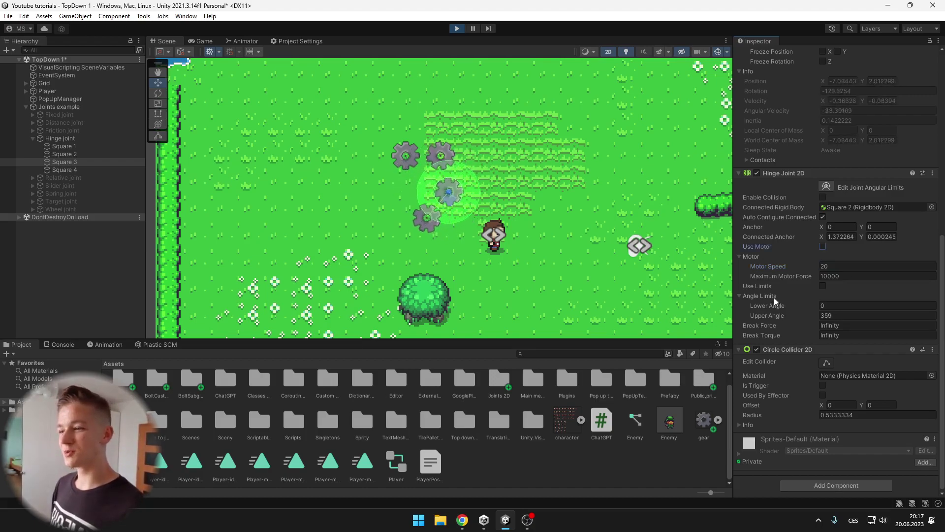
Enable Use Limits on Square 3's hinge joint and gradually lower its Upper Angle.
{"action": "left_click", "coordinate": [825, 286]}
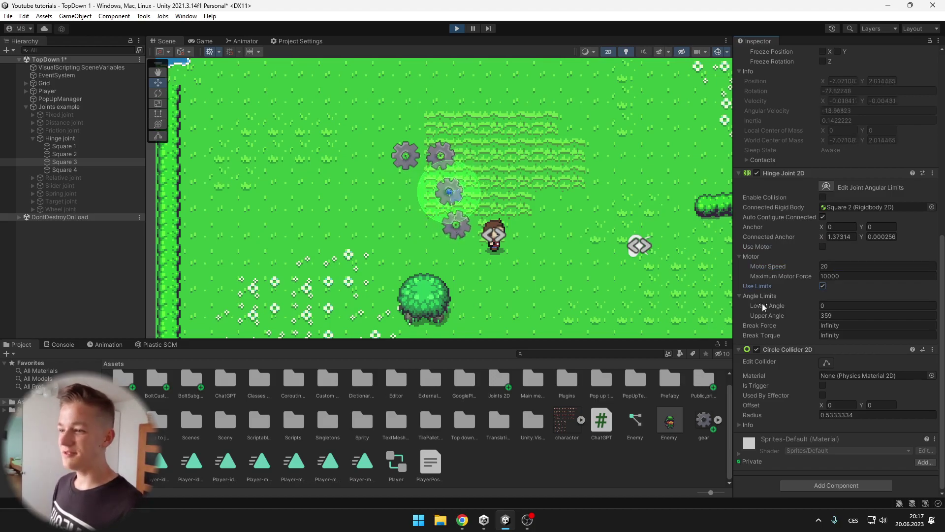
{"action": "left_click_drag", "start_coordinate": [774, 317], "coordinate": [766, 316]}
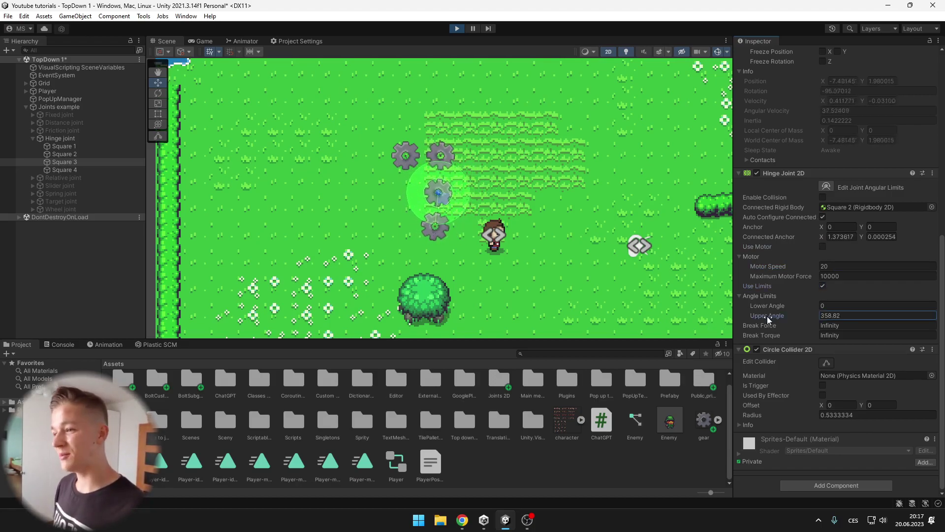
{"action": "scroll", "coordinate": [530, 270], "scroll_direction": "up", "scroll_amount": 3}
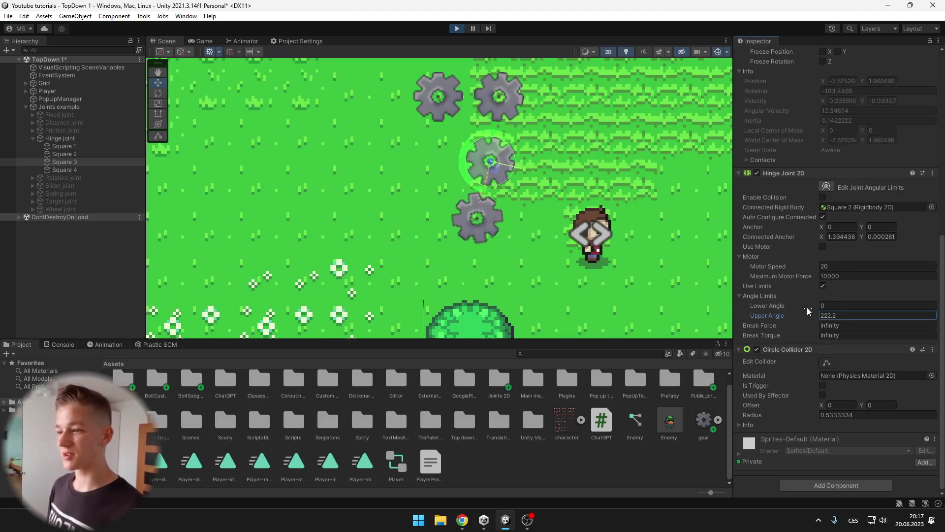
{"action": "left_click_drag", "start_coordinate": [788, 315], "coordinate": [577, 293]}
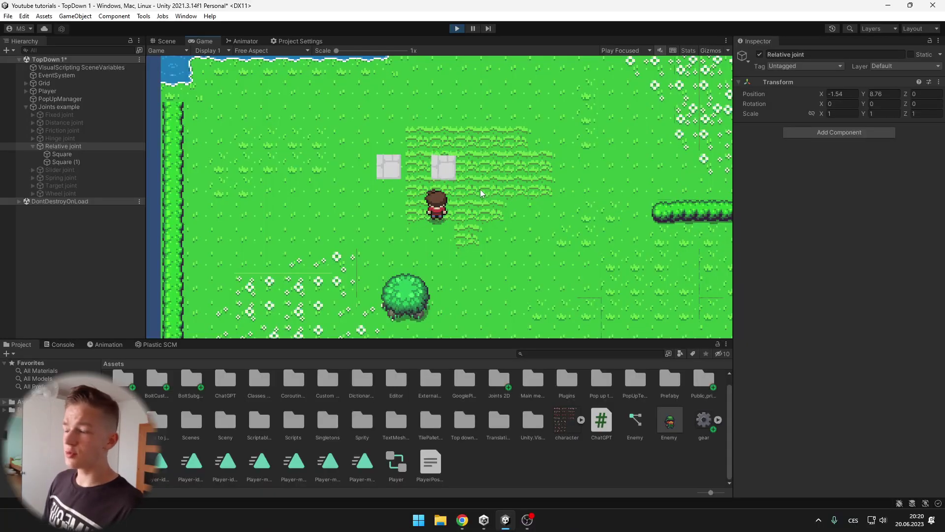
Push the movable block of the Relative joint example with the character to test how it follows its partner block.
{"action": "key", "text": "d"}
{"action": "key", "text": "a"}
{"action": "key", "text": "w"}
{"action": "key", "text": "s"}
{"action": "key", "text": "w"}
{"action": "key", "text": "s"}
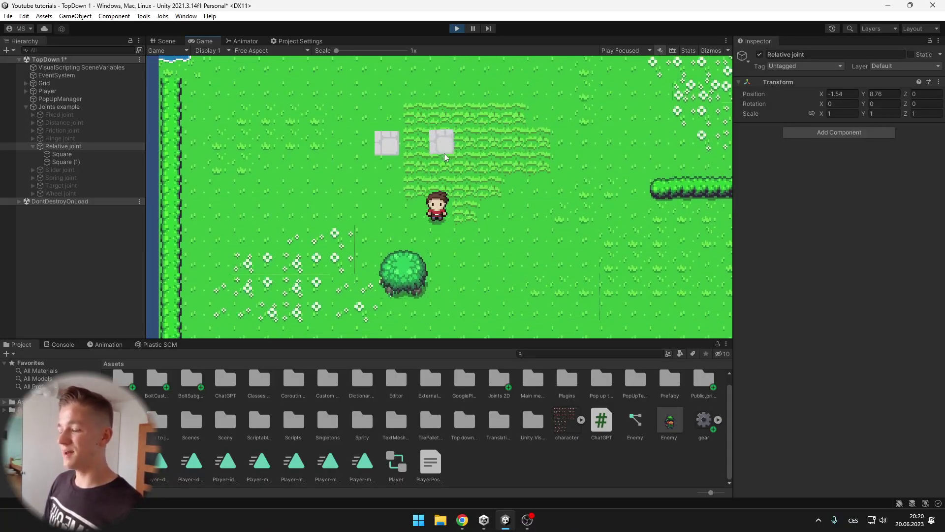
Inspect Square (1)'s Relative Joint 2D settings and push the block upward with the character again.
{"action": "left_click", "coordinate": [101, 162]}
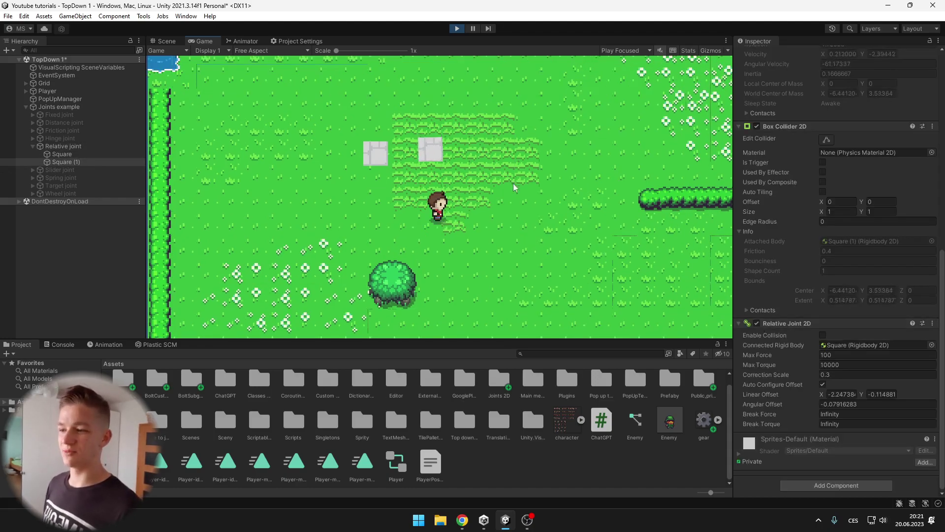
{"action": "key", "text": "w"}
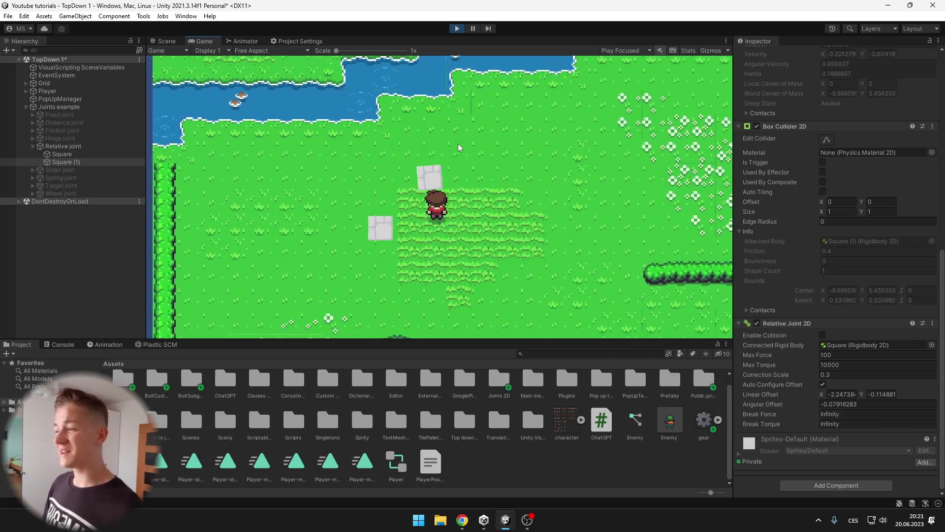
{"action": "key", "text": "s"}
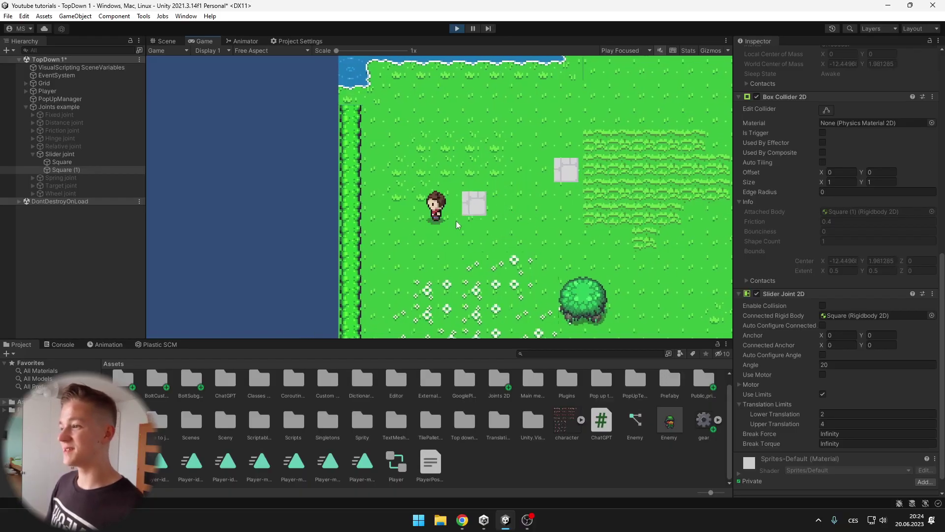
Push Square (1) of the Slider joint example with the character to test its angled sliding path.
{"action": "key", "text": "d"}
{"action": "key", "text": "a"}
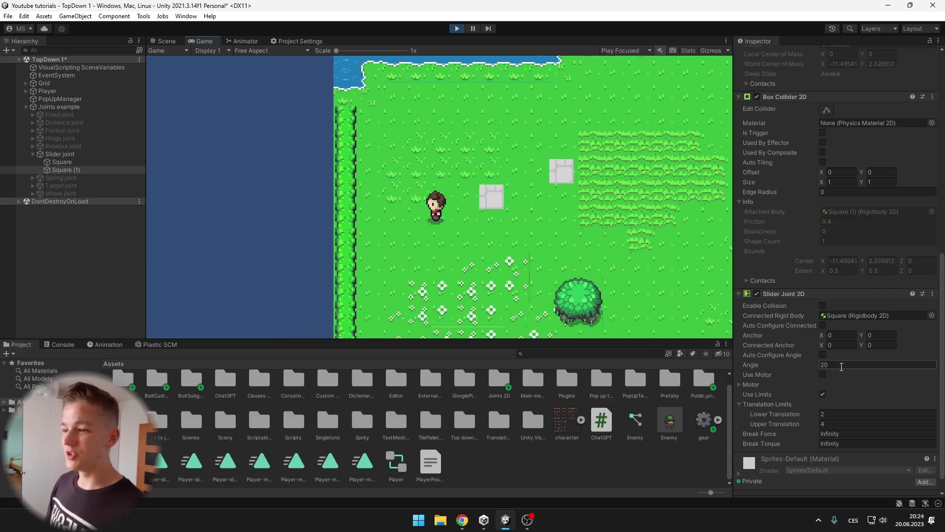
On Square (1)'s slider joint, set Angle to 0, enable Use Motor and expand the Motor settings.
{"action": "left_click", "coordinate": [841, 365]}
{"action": "type", "text": "0"}
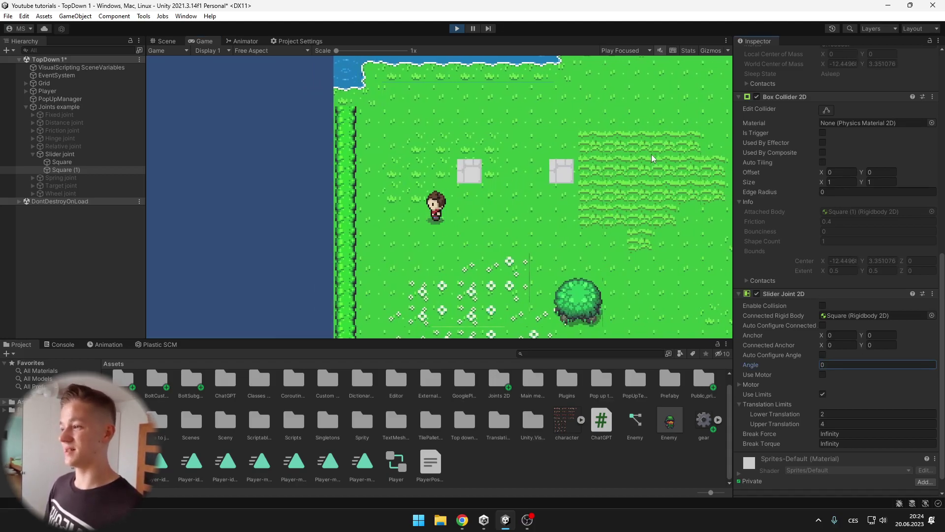
{"action": "key", "text": "Return"}
{"action": "left_click", "coordinate": [831, 383]}
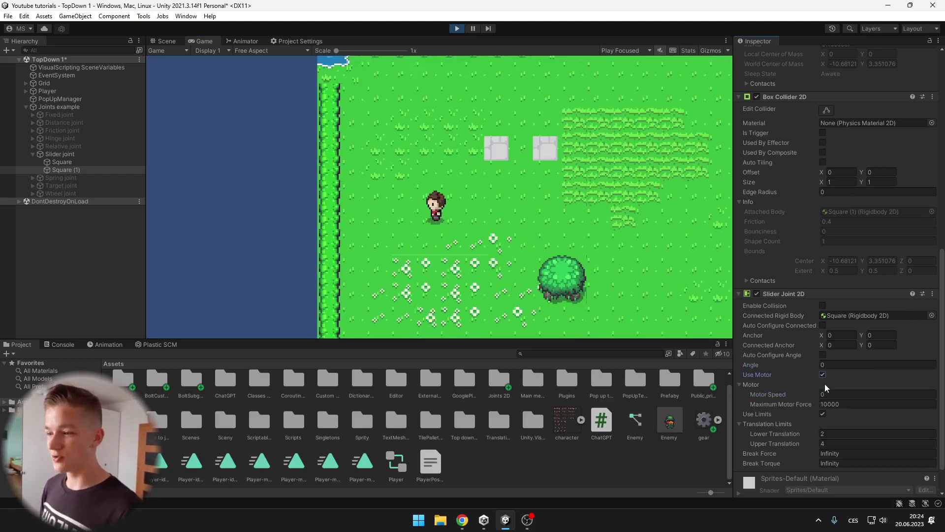
Vary the slider joint's Motor Speed, then test Square (1) with the character using a Lower Translation limit of 3.
{"action": "left_click_drag", "start_coordinate": [809, 397], "coordinate": [890, 399]}
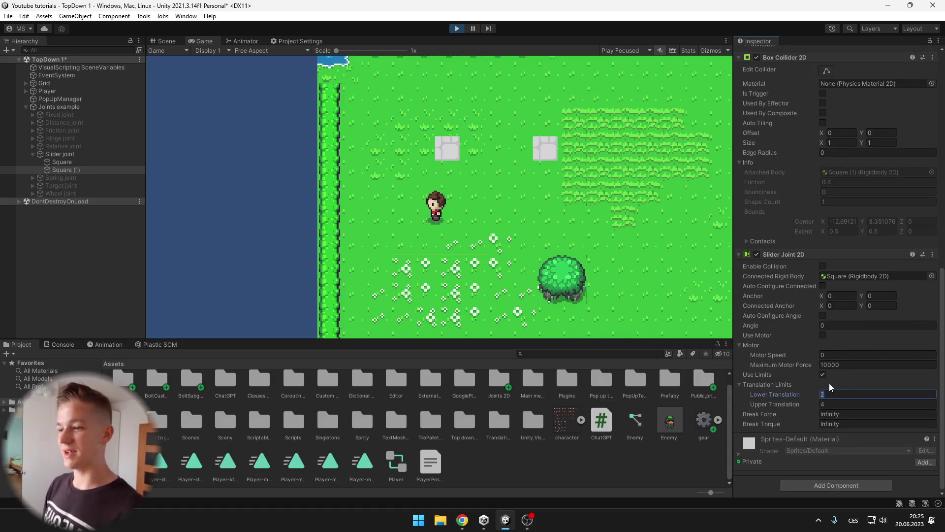
{"action": "left_click", "coordinate": [596, 257]}
{"action": "key", "text": "w"}
{"action": "key", "text": "a"}
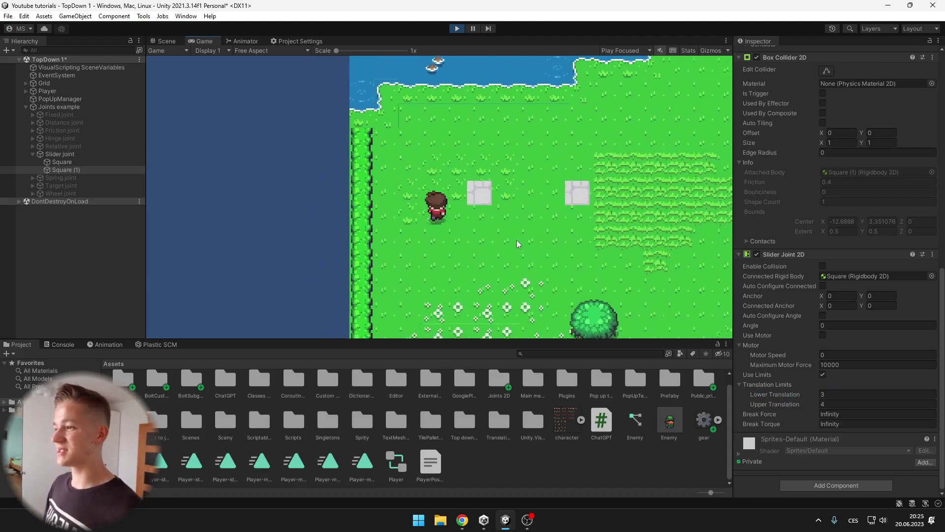
{"action": "key", "text": "d"}
{"action": "key", "text": "w"}
{"action": "key", "text": "d"}
{"action": "key", "text": "s"}
{"action": "key", "text": "a"}
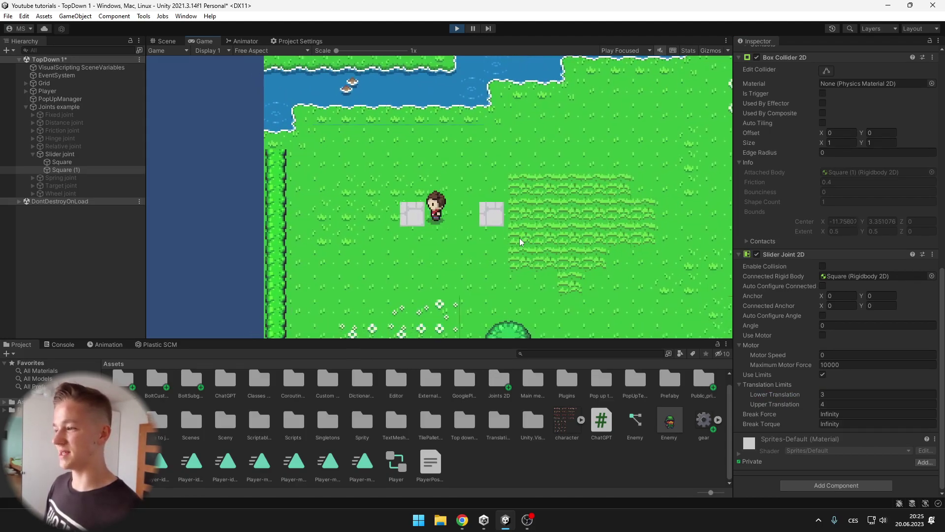
{"action": "key", "text": "w"}
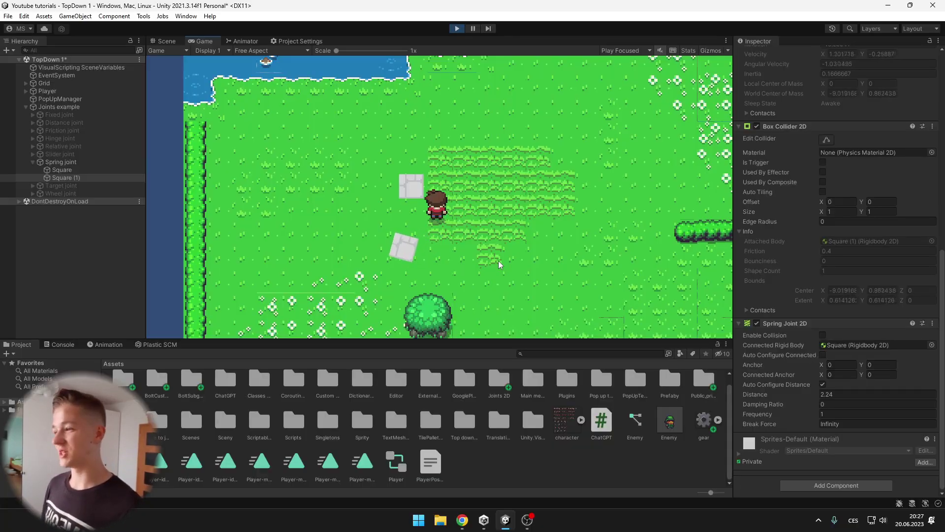
Push Square (1) of the Spring joint example around with the character to test its springy motion.
{"action": "key", "text": "s"}
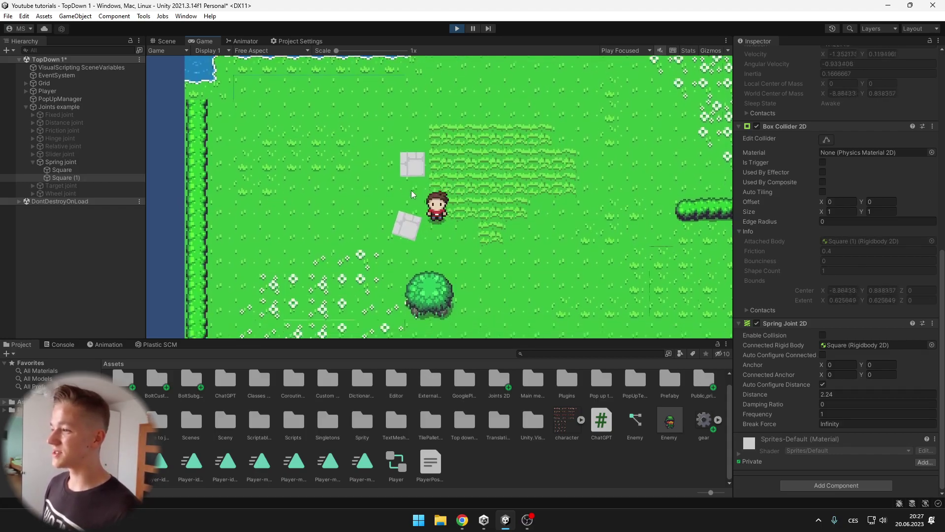
{"action": "key", "text": "a"}
{"action": "key", "text": "w"}
{"action": "key", "text": "a"}
{"action": "key", "text": "s"}
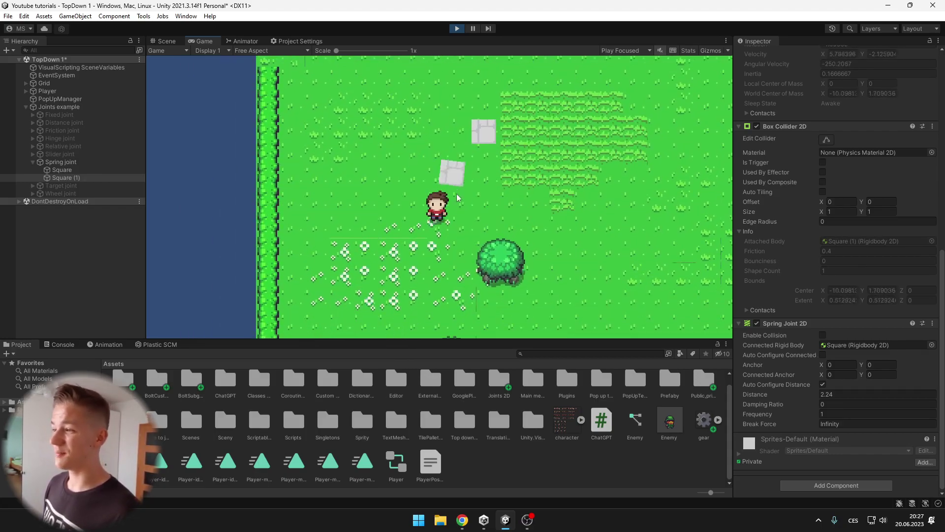
{"action": "key", "text": "d"}
{"action": "key", "text": "w"}
{"action": "key", "text": "a"}
{"action": "key", "text": "s"}
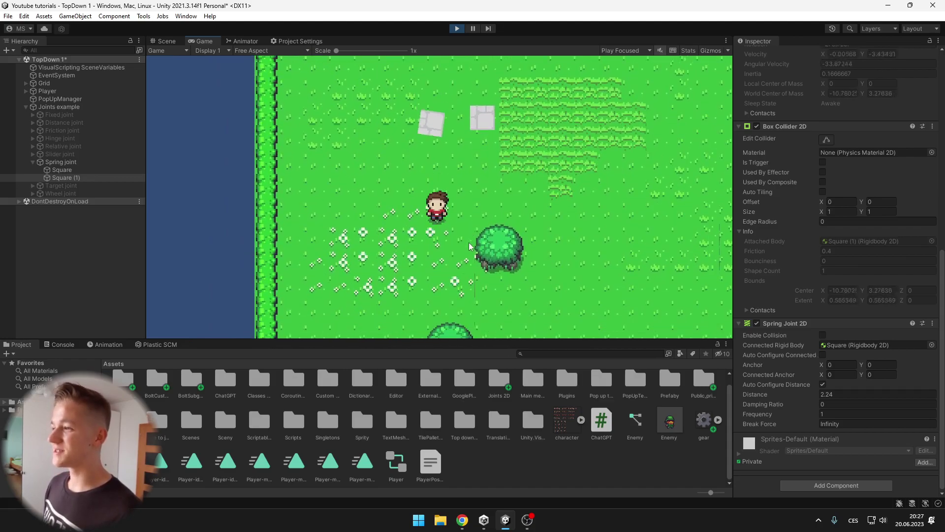
{"action": "key", "text": "w"}
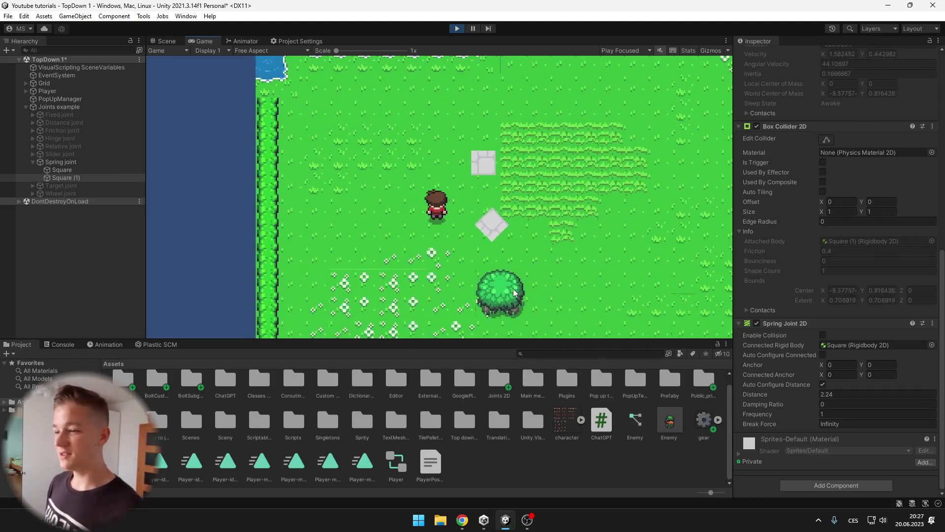
Turn off Auto Configure Distance on Square (1)'s spring joint and set Distance 3, Damping Ratio 1 and Frequency 2.
{"action": "left_click", "coordinate": [843, 393]}
{"action": "type", "text": "5"}
{"action": "key", "text": "Return"}
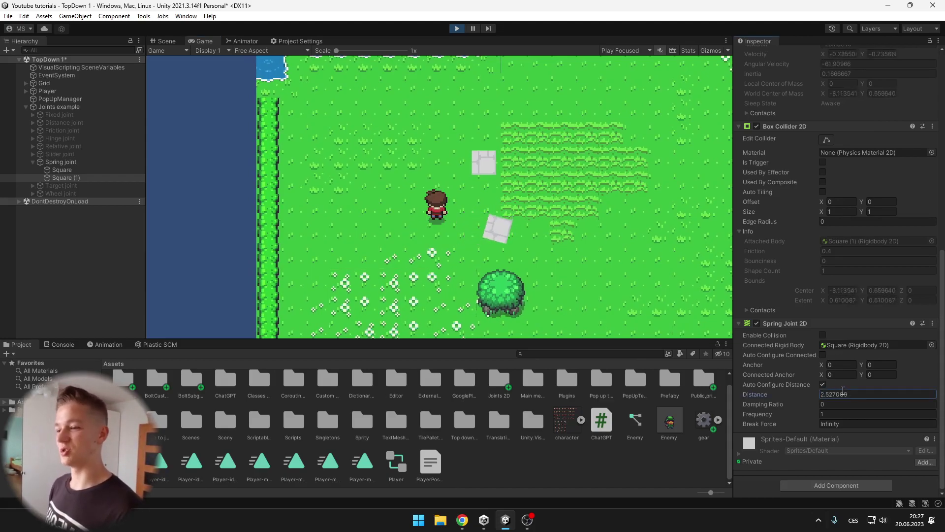
{"action": "type", "text": "3"}
{"action": "left_click", "coordinate": [846, 404]}
{"action": "type", "text": "2"}
{"action": "left_click", "coordinate": [850, 416]}
{"action": "type", "text": "2"}
{"action": "left_click", "coordinate": [546, 246]}
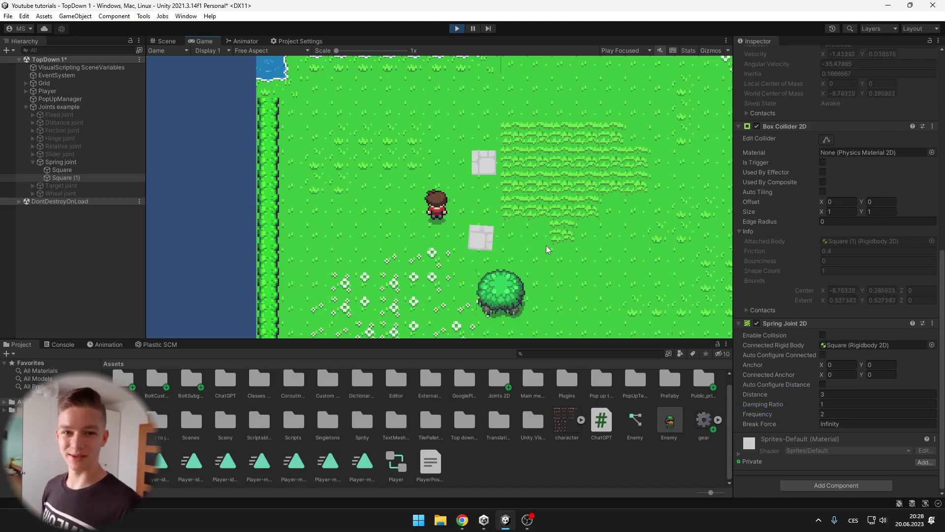
{"action": "scroll", "coordinate": [796, 224], "scroll_direction": "up", "scroll_amount": 5}
{"action": "left_click", "coordinate": [822, 201]}
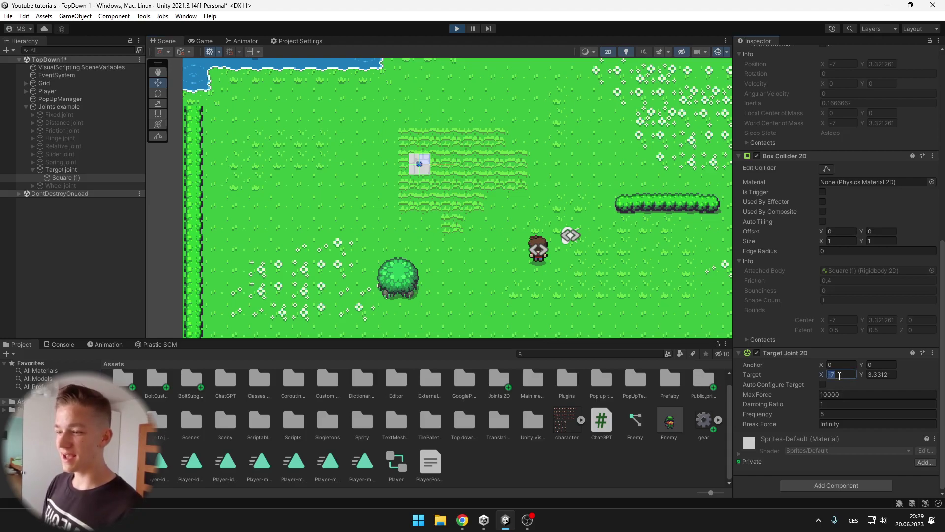
On Square (1)'s Target Joint 2D, set Max Force to 50 and try Target X values of -5, -2 and -10.
{"action": "type", "text": "-5"}
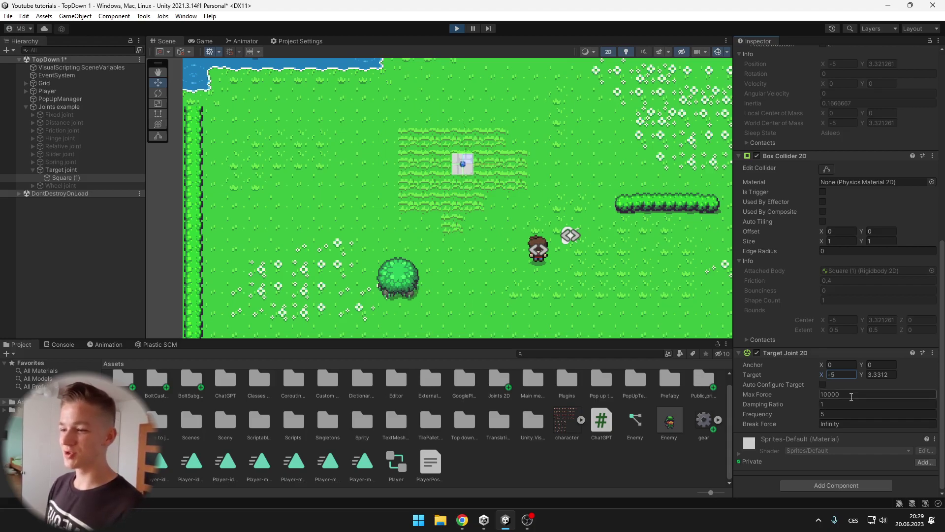
{"action": "type", "text": "50"}
{"action": "left_click", "coordinate": [841, 375]}
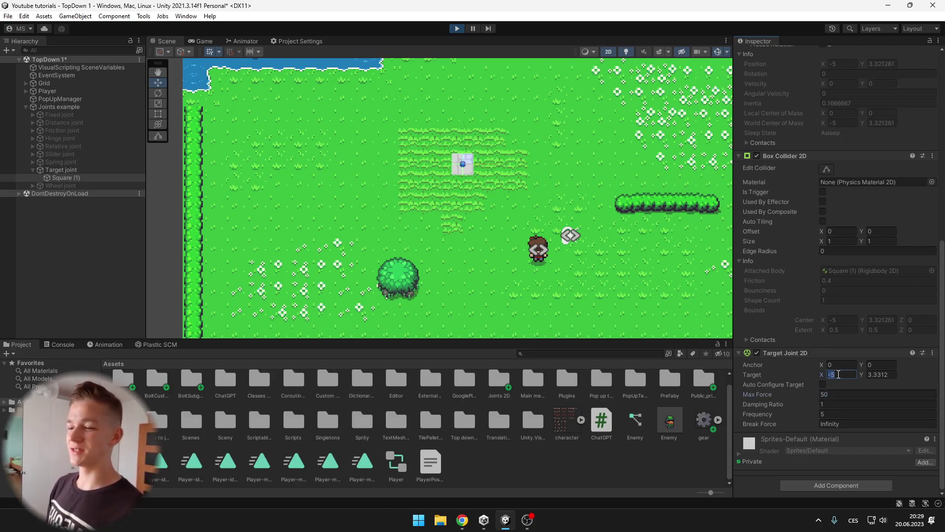
{"action": "type", "text": "-2"}
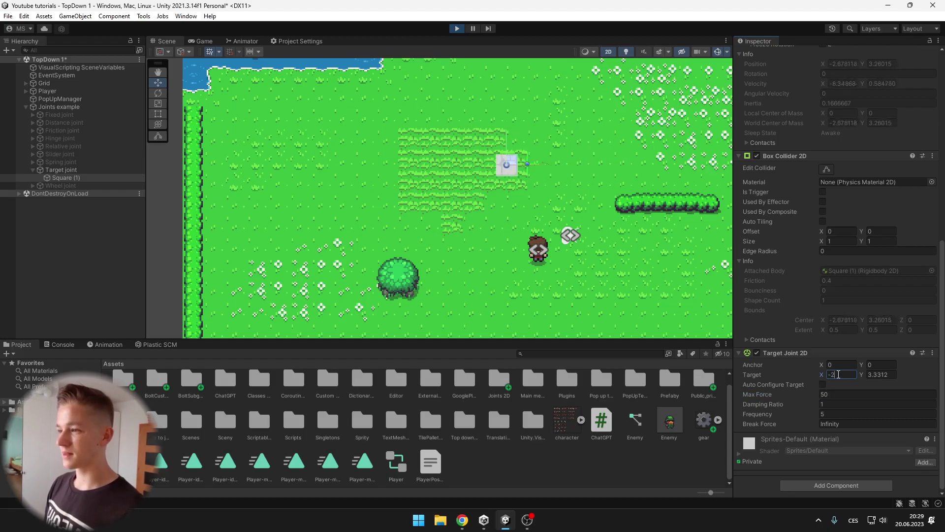
{"action": "key", "text": "BackSpace"}
{"action": "type", "text": "10"}
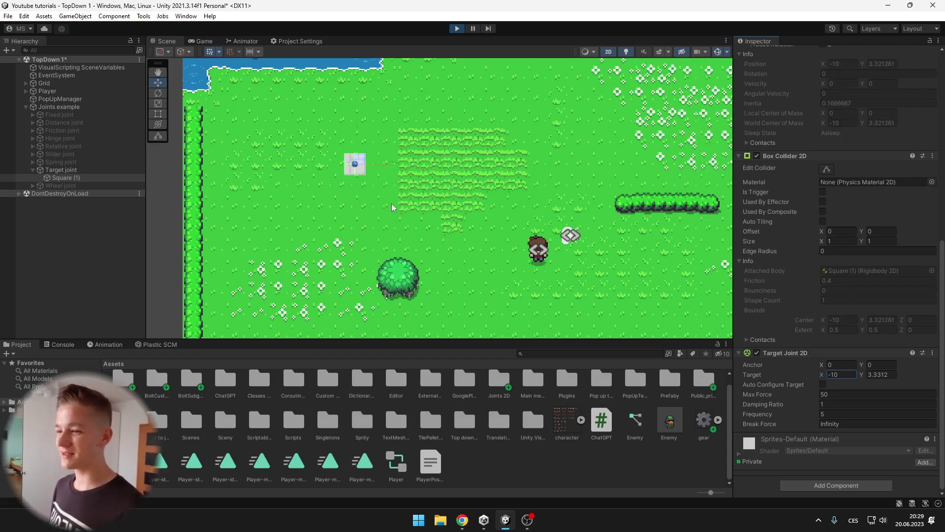
{"action": "left_click_drag", "start_coordinate": [763, 415], "coordinate": [782, 407]}
{"action": "left_click", "coordinate": [778, 405]}
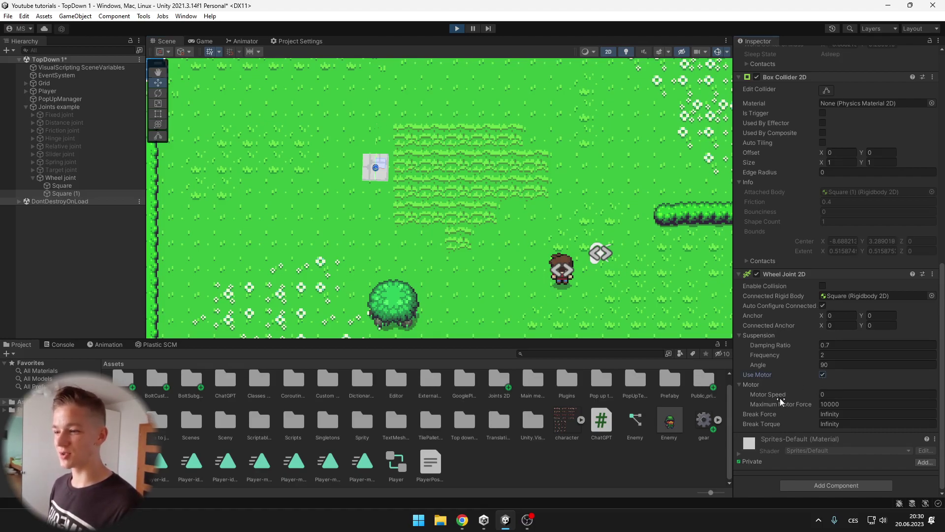
Set the Motor Speed of Square (1)'s Wheel Joint 2D to 500.
{"action": "left_click_drag", "start_coordinate": [780, 398], "coordinate": [864, 394]}
{"action": "left_click", "coordinate": [865, 393]}
{"action": "type", "text": "100"}
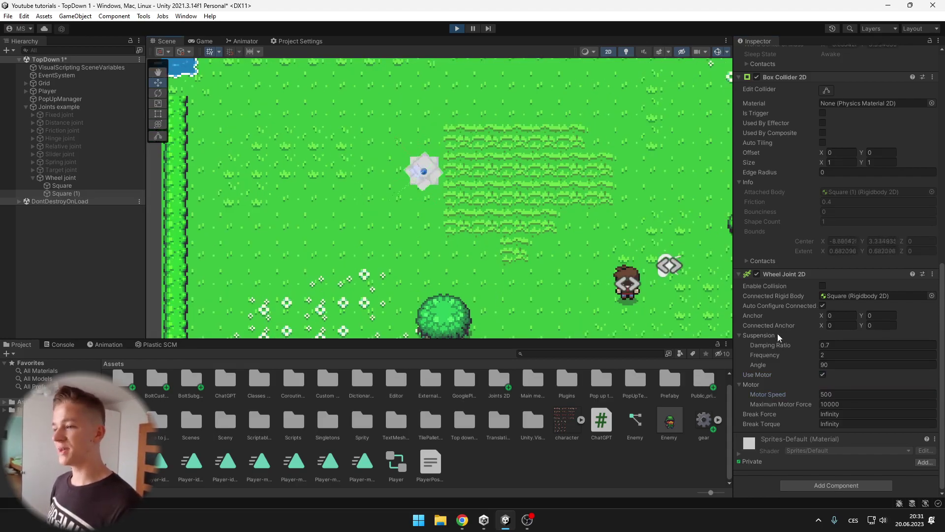
{"action": "left_click_drag", "start_coordinate": [777, 345], "coordinate": [32, 346]}
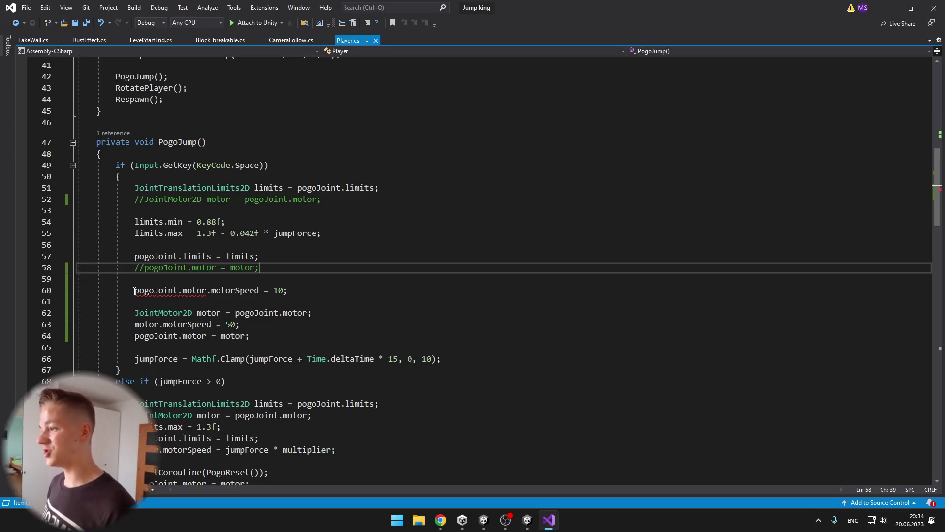
Examine the direct assignment pogoJoint.motor.motorSpeed = 10; in PogoJump() and cut that line from Player.cs.
{"action": "left_click_drag", "start_coordinate": [134, 290], "coordinate": [178, 291]}
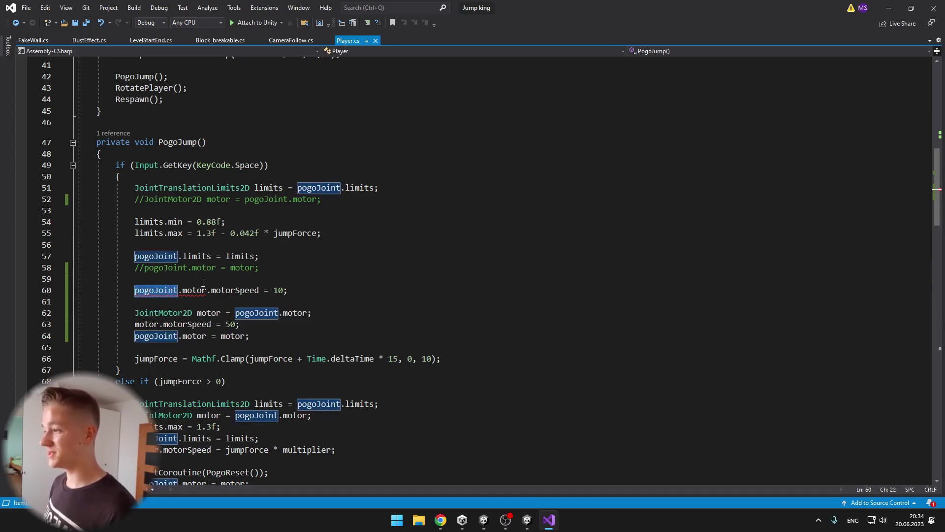
{"action": "left_click", "coordinate": [310, 258]}
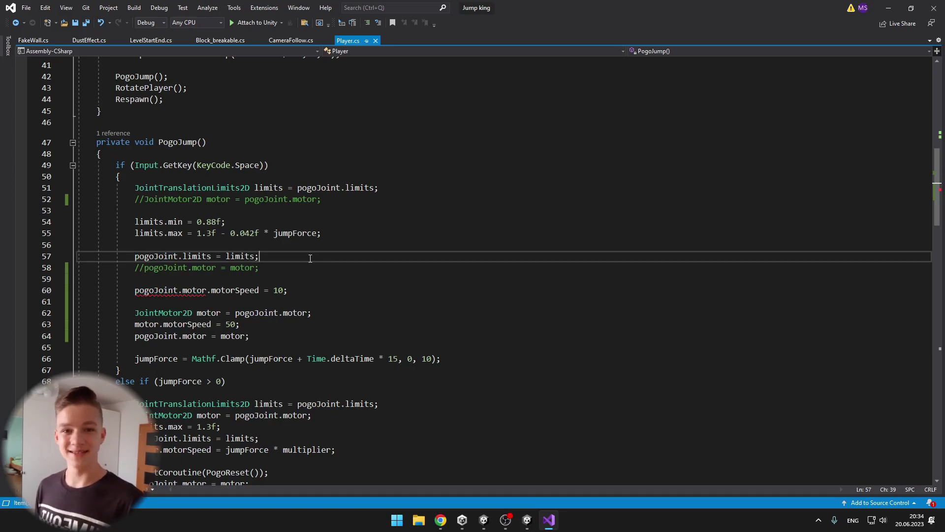
{"action": "left_click_drag", "start_coordinate": [310, 290], "coordinate": [134, 292]}
{"action": "left_click", "coordinate": [197, 290]}
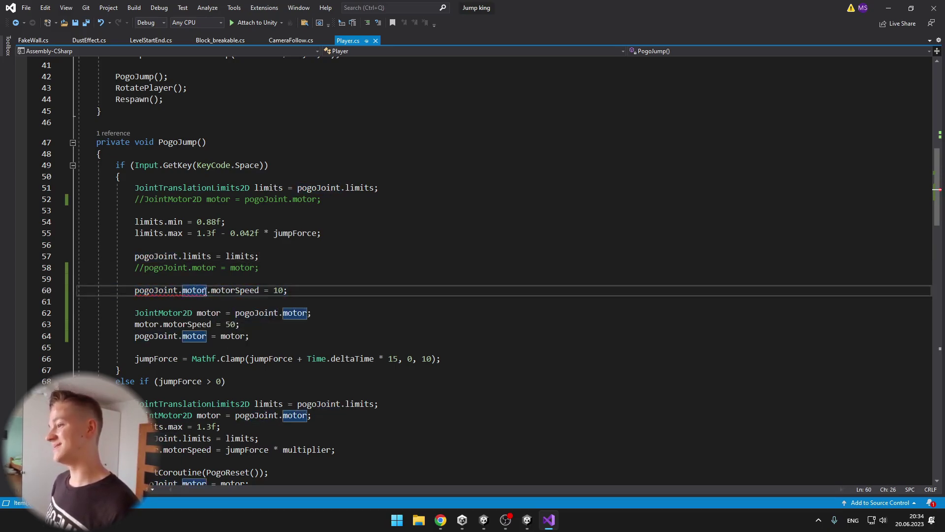
{"action": "left_click", "coordinate": [235, 290]}
{"action": "left_click", "coordinate": [316, 289]}
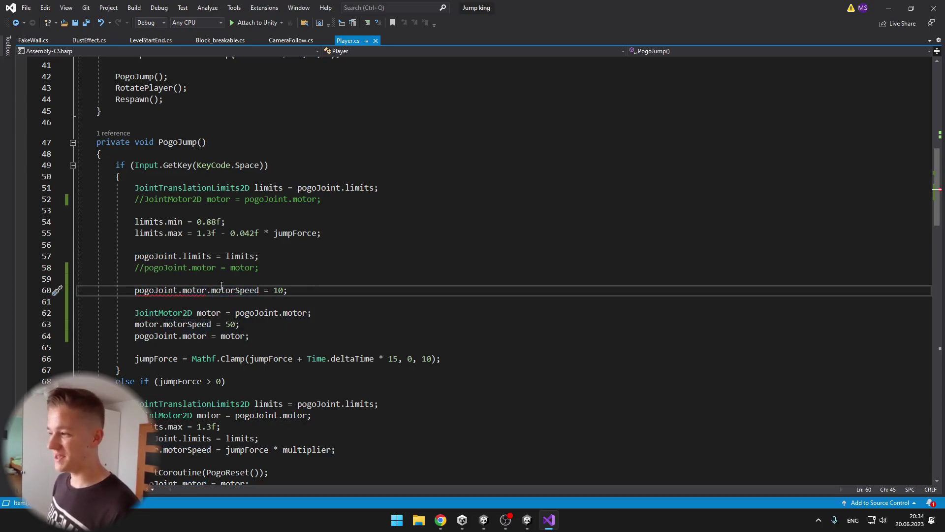
{"action": "mouse_move", "coordinate": [201, 290]}
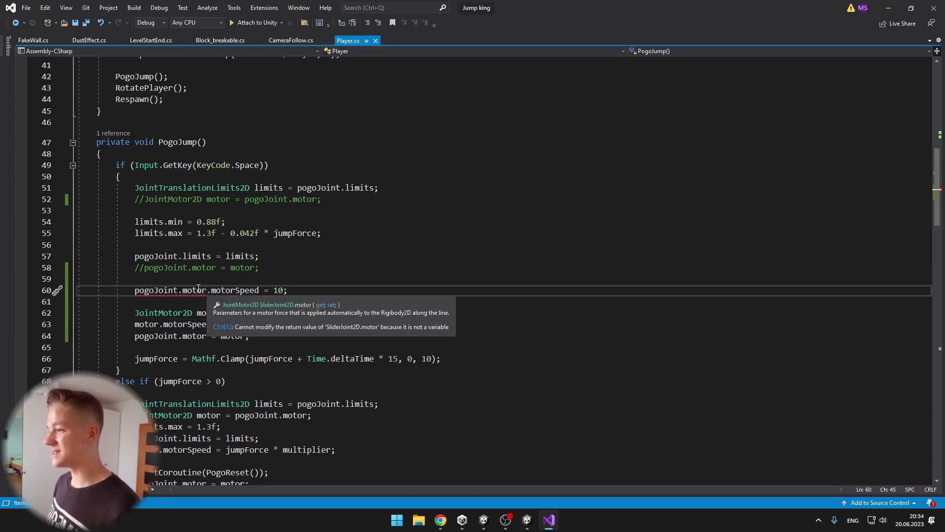
{"action": "key", "text": "ctrl+x"}
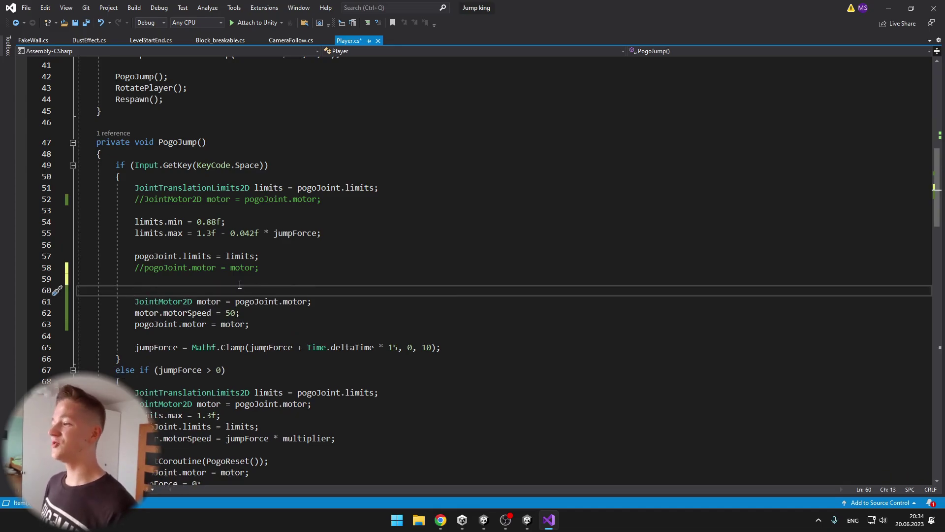
Examine the PogoJump() lines that copy pogoJoint.motor into a JointMotor2D variable, set its motorSpeed and assign it back.
{"action": "left_click_drag", "start_coordinate": [220, 301], "coordinate": [207, 302]}
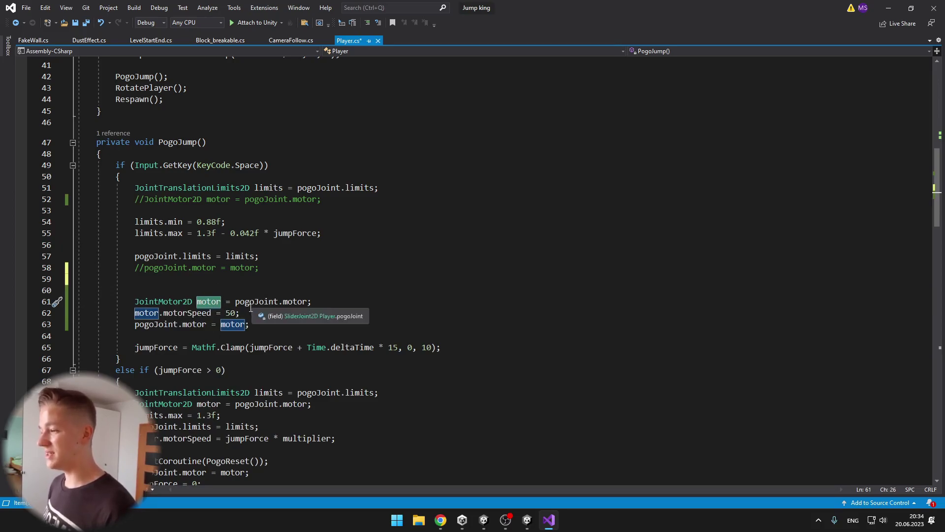
{"action": "left_click", "coordinate": [345, 305]}
{"action": "left_click_drag", "start_coordinate": [236, 304], "coordinate": [265, 301]}
{"action": "left_click", "coordinate": [335, 301]}
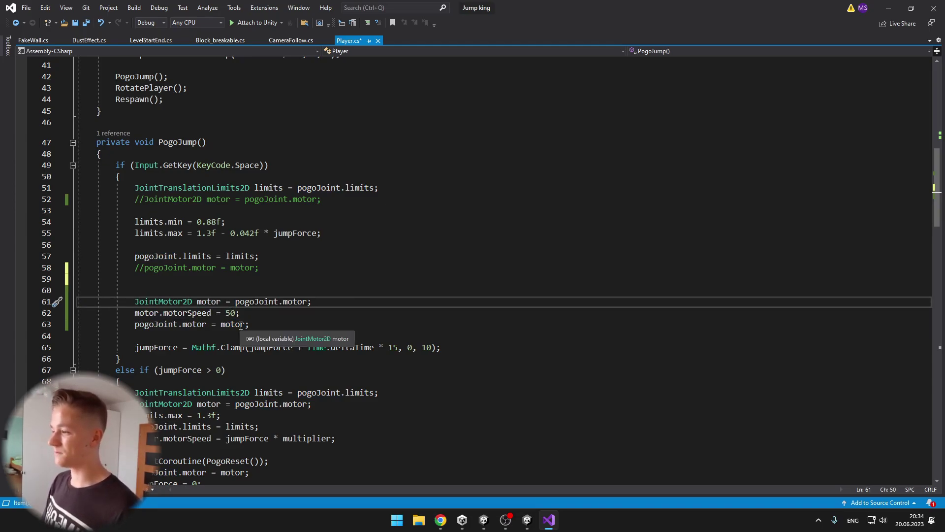
{"action": "left_click", "coordinate": [160, 340]}
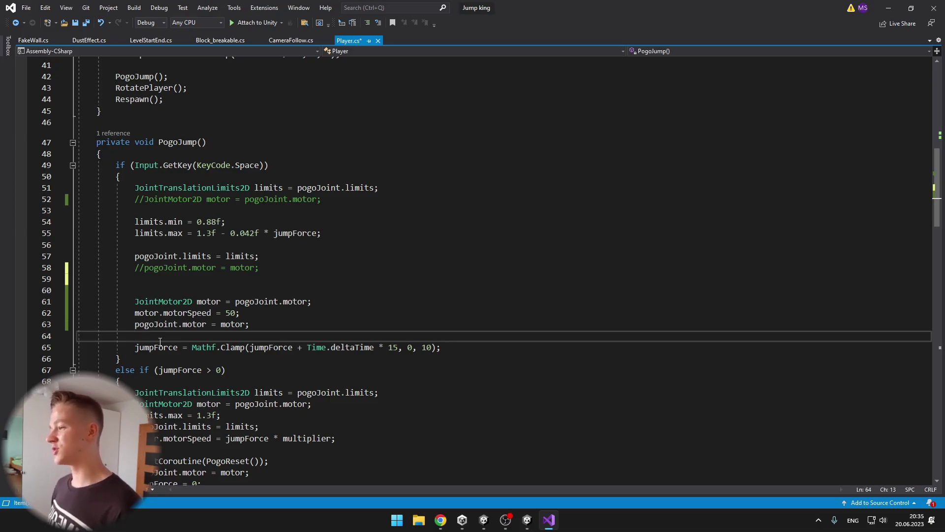